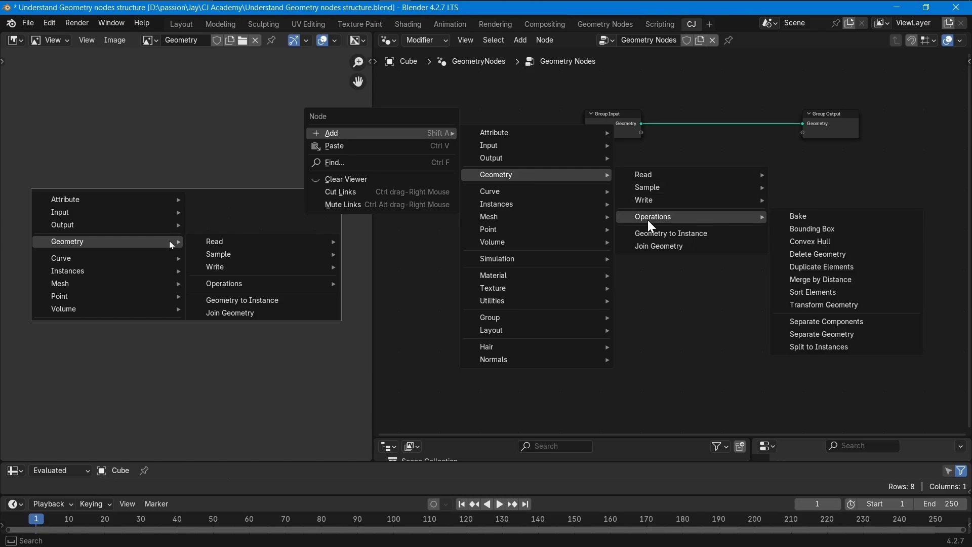
- Examine the Read, Sample and Write groups of the Geometry nodes, and search the addable nodes for "smoo"
mouse_move(696, 181)
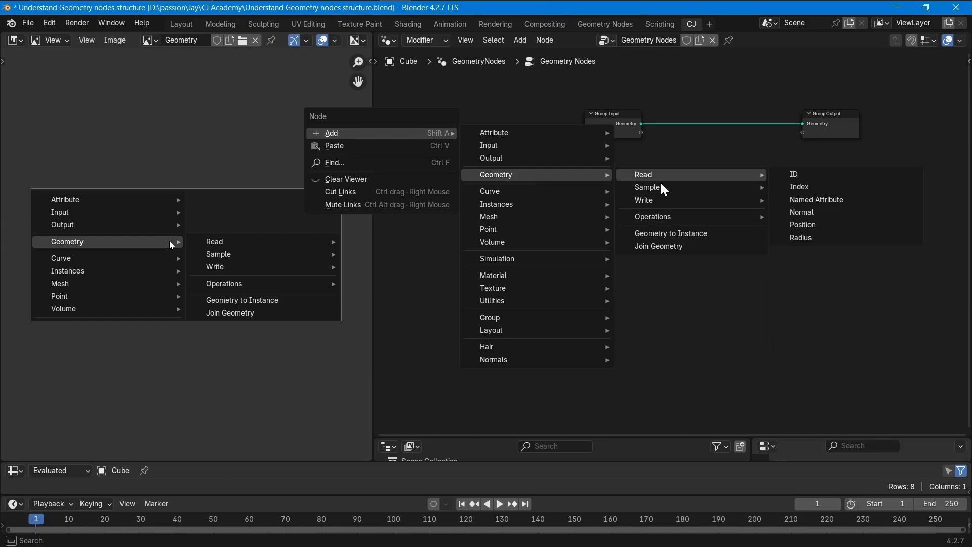
mouse_move(673, 196)
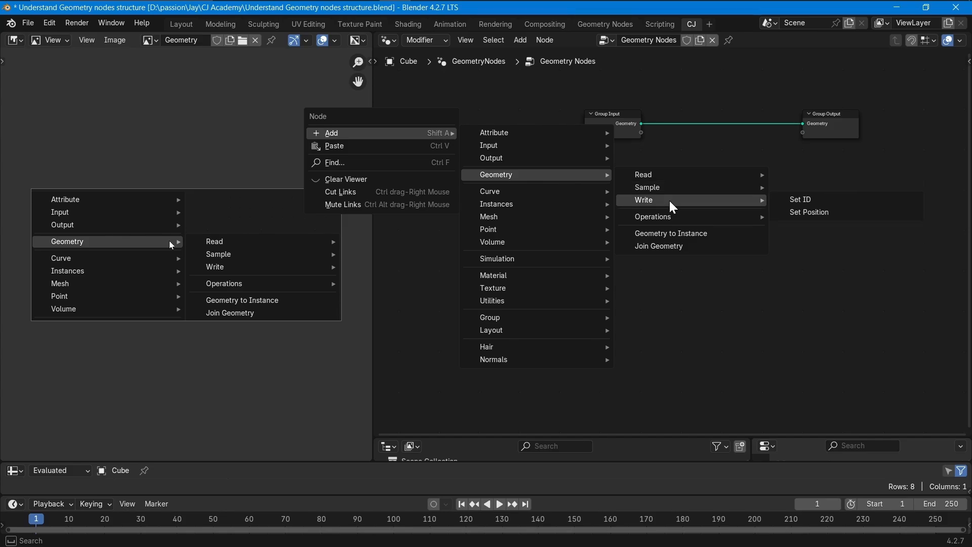
mouse_move(681, 220)
type("smoo")
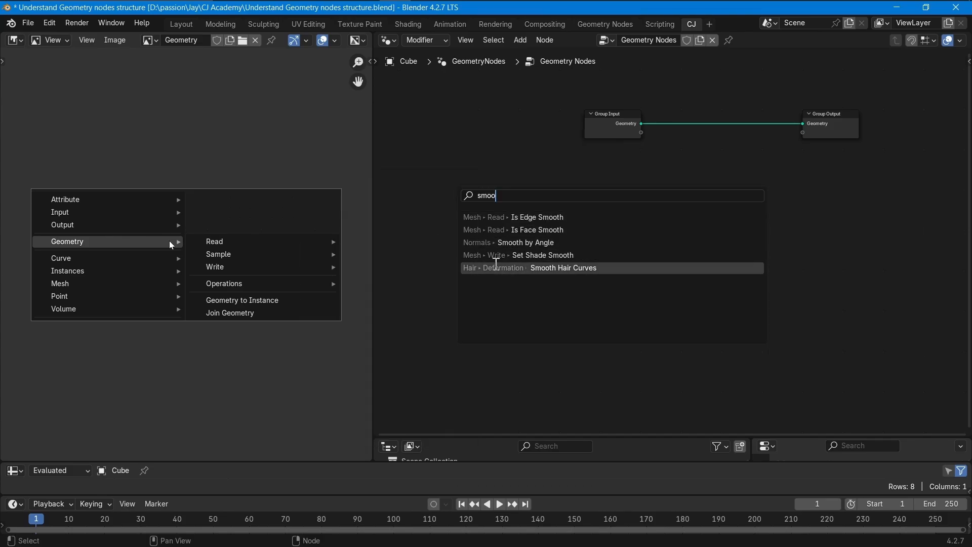
key("Escape")
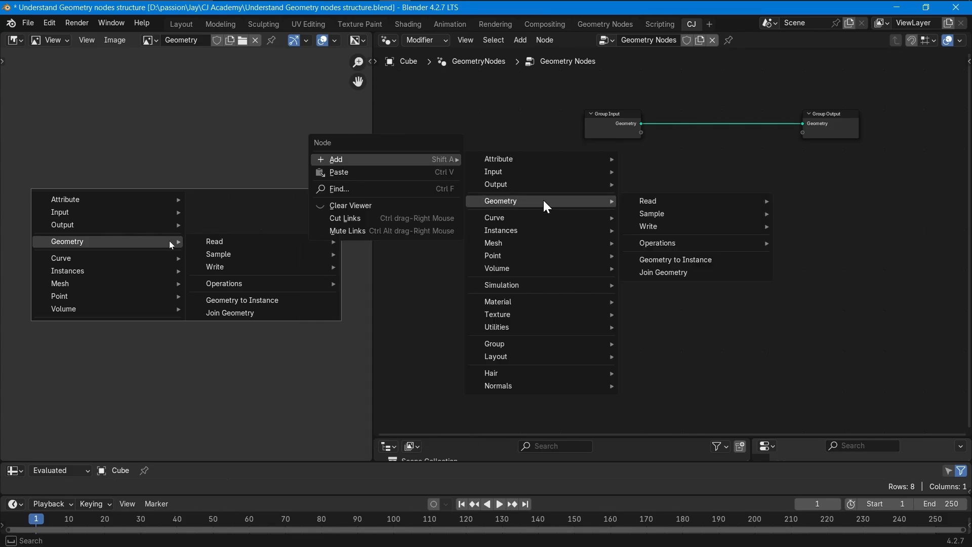
- Examine the node groups of the Curve category, including Operations and Topology
mouse_move(540, 218)
mouse_move(652, 217)
mouse_move(678, 260)
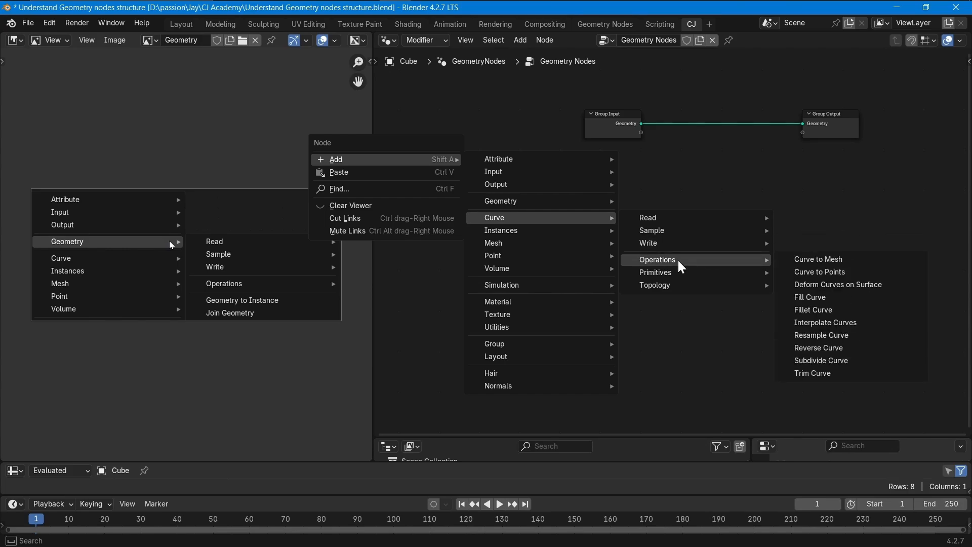
mouse_move(653, 286)
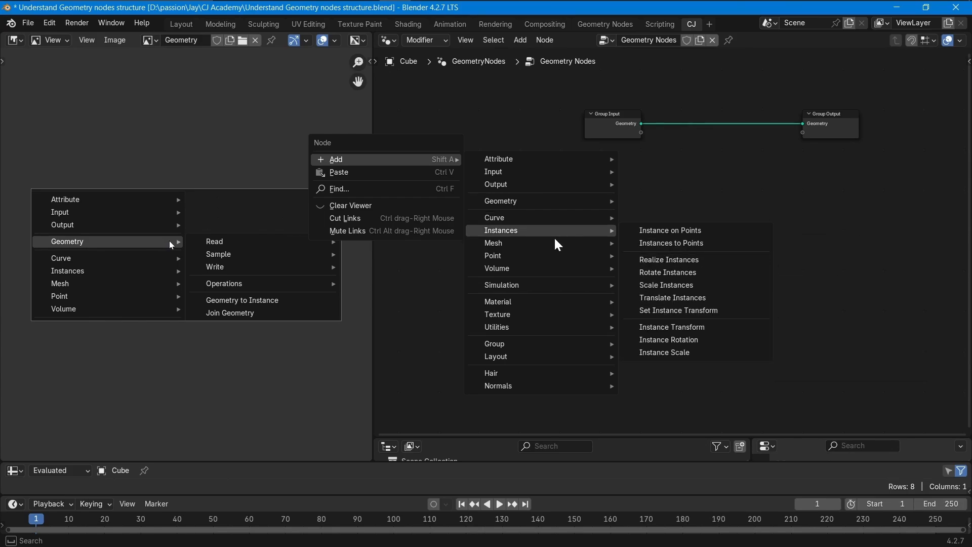
- Show the Mesh image in the image editor and examine the Utilities node category with its Color and Text groups
left_click(150, 40)
left_click(175, 59)
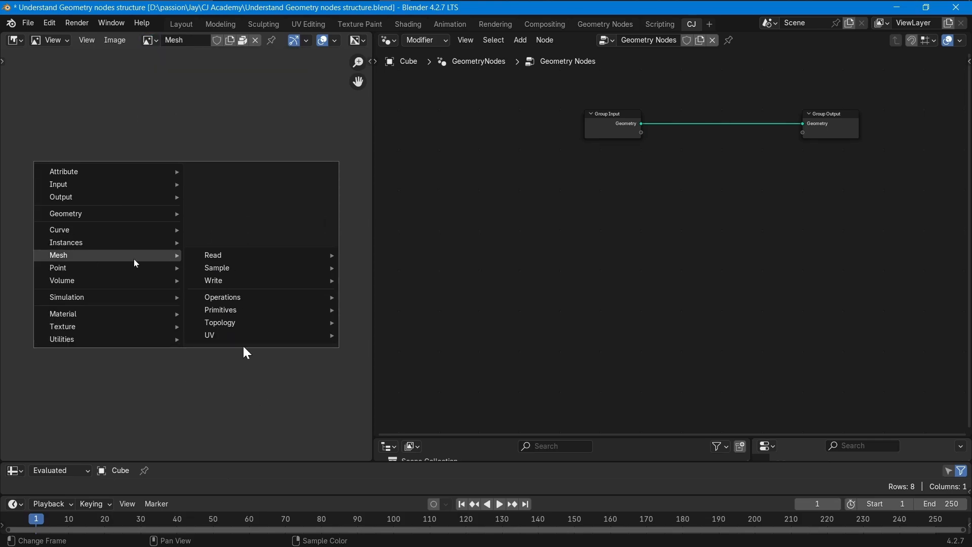
right_click(382, 162)
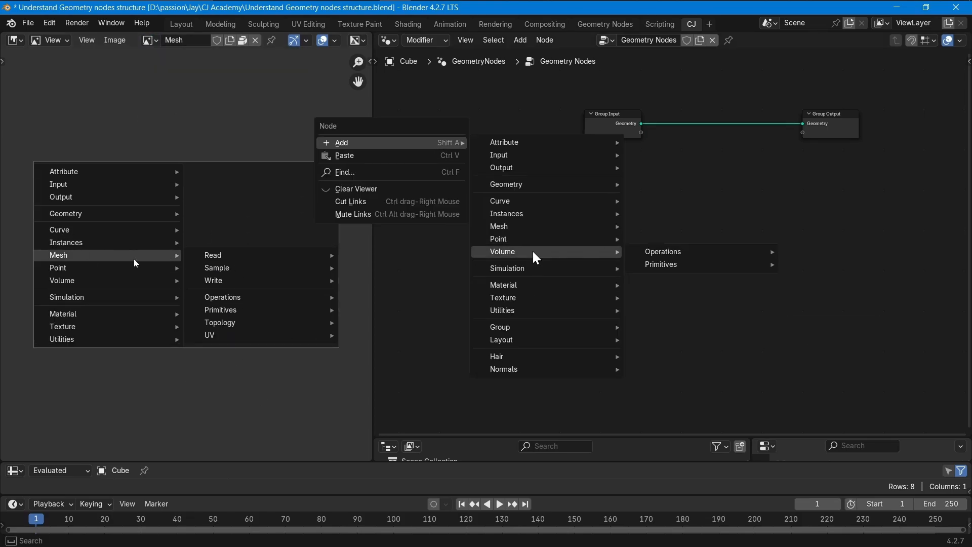
mouse_move(531, 318)
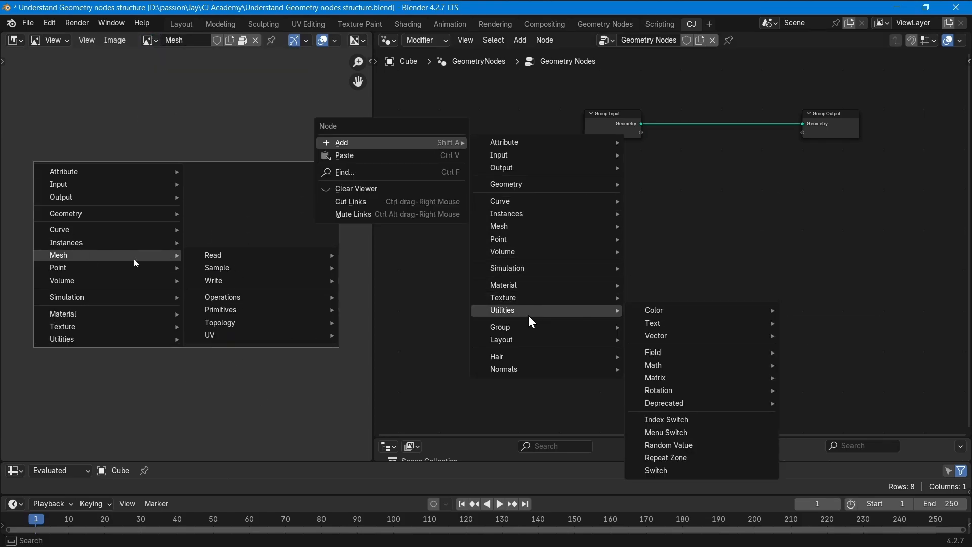
mouse_move(557, 357)
mouse_move(706, 373)
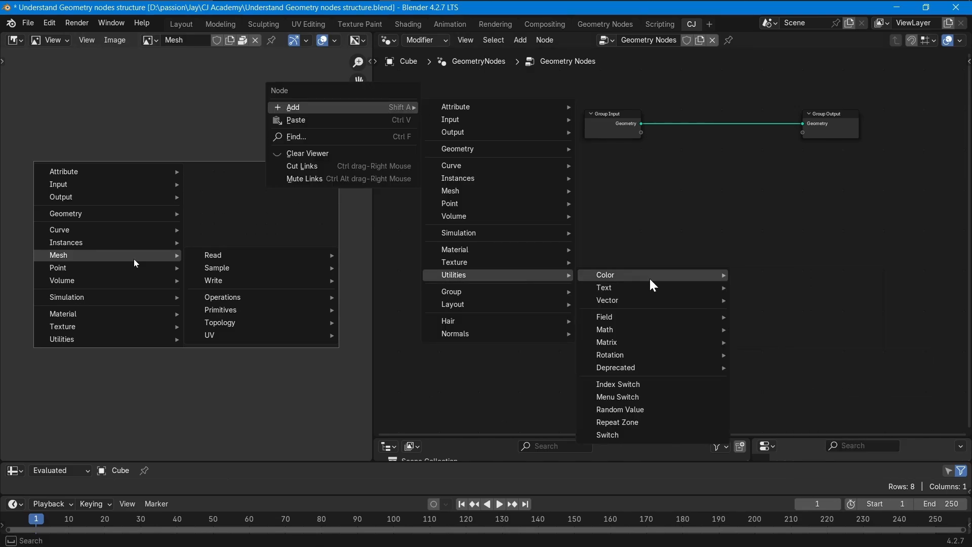
mouse_move(643, 297)
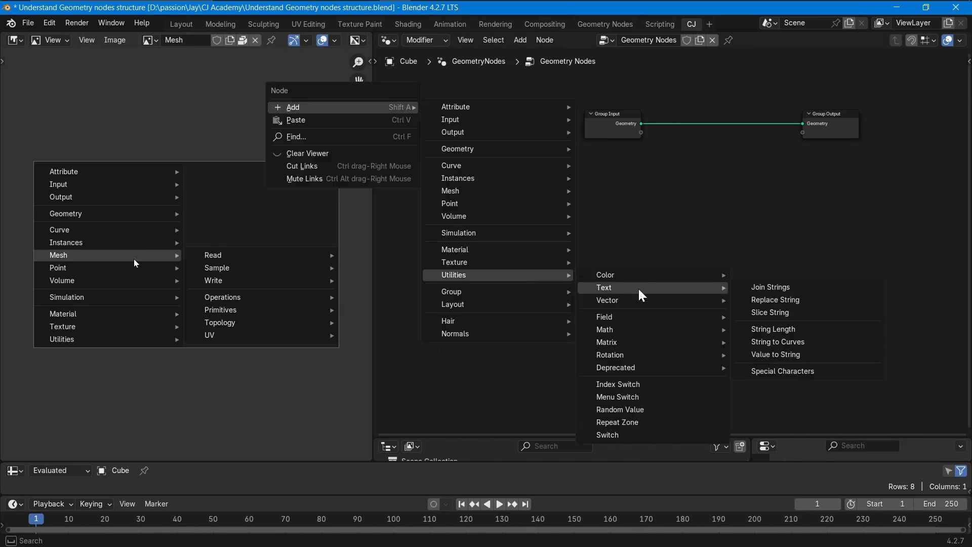
mouse_move(664, 346)
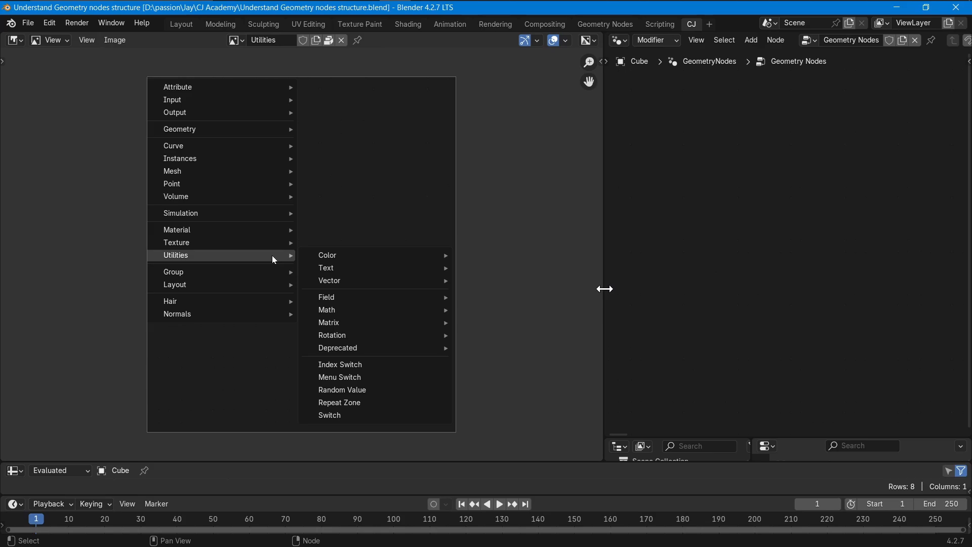
- Widen the geometry node editor area and switch the image editor to the Geometry image
left_click_drag(606, 289, 374, 290)
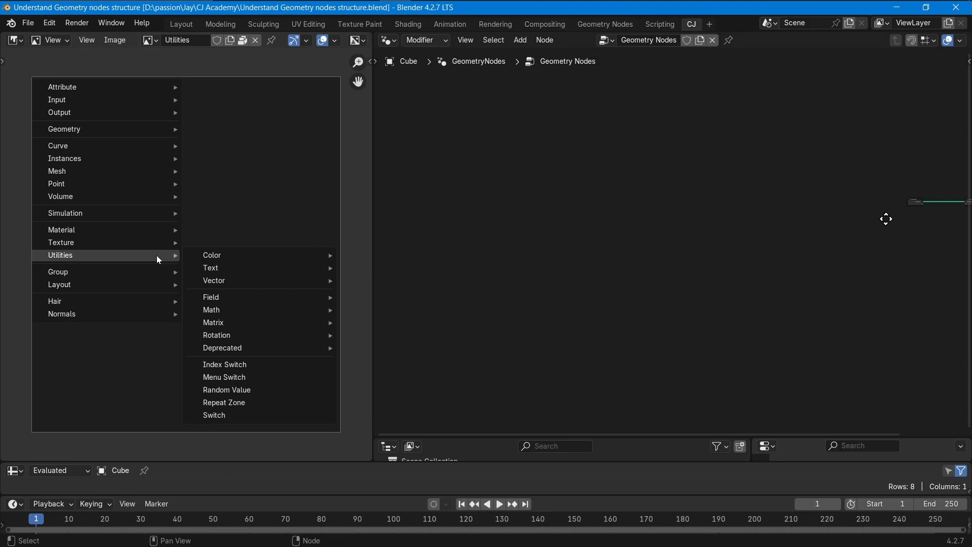
middle_click_drag(886, 217, 499, 195)
scroll(515, 319, "up", 6)
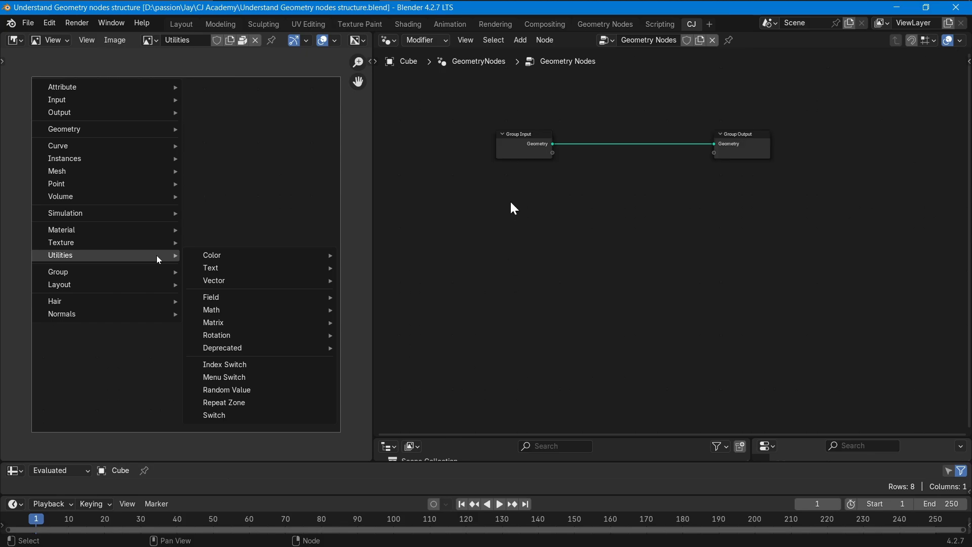
middle_click_drag(494, 199, 593, 172)
left_click(150, 41)
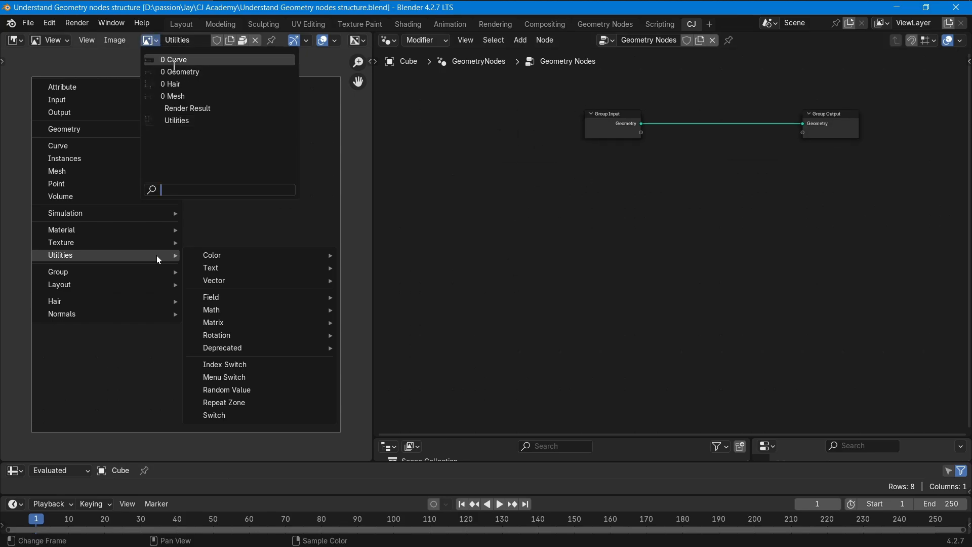
left_click(175, 71)
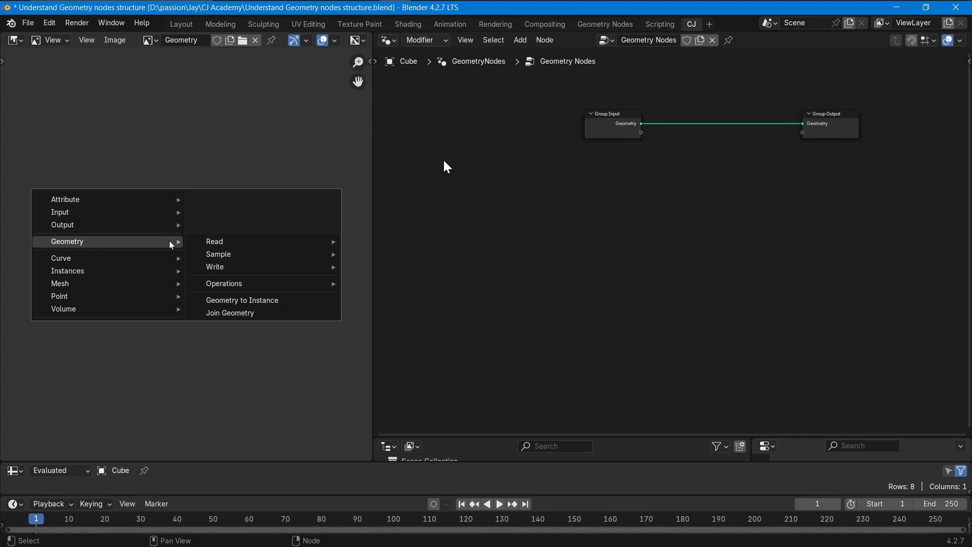
- Examine the Attribute, Input and Output categories of addable nodes, including the Constant inputs
right_click(427, 122)
mouse_move(427, 121)
mouse_move(524, 121)
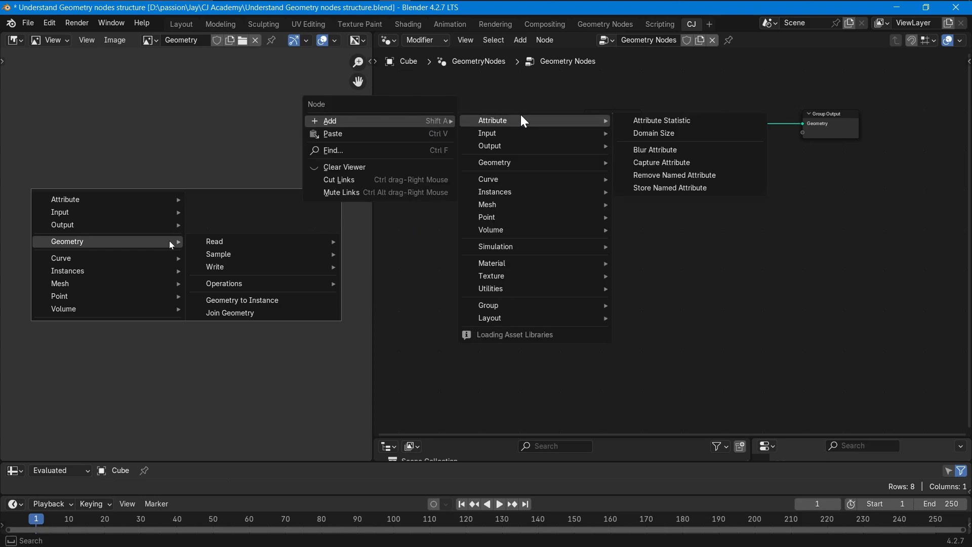
mouse_move(491, 133)
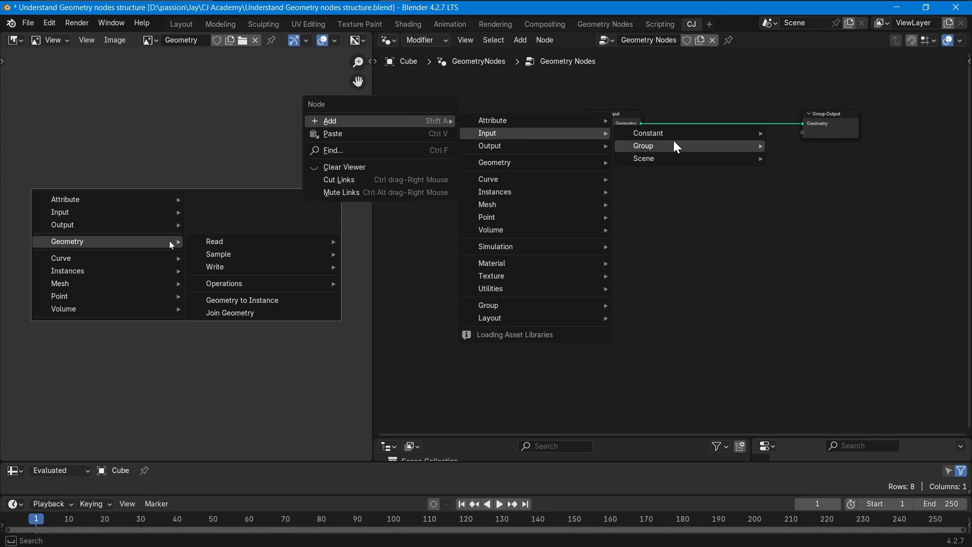
mouse_move(701, 136)
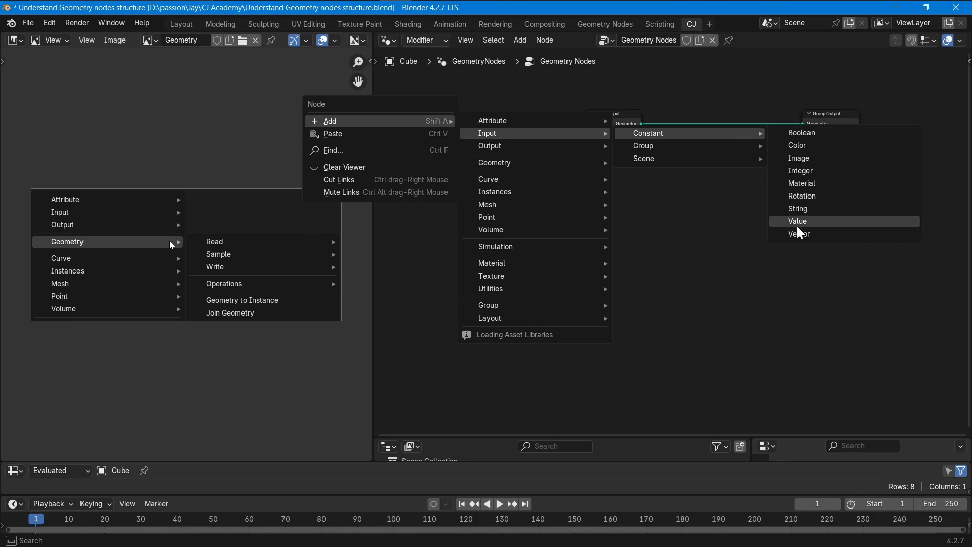
mouse_move(510, 146)
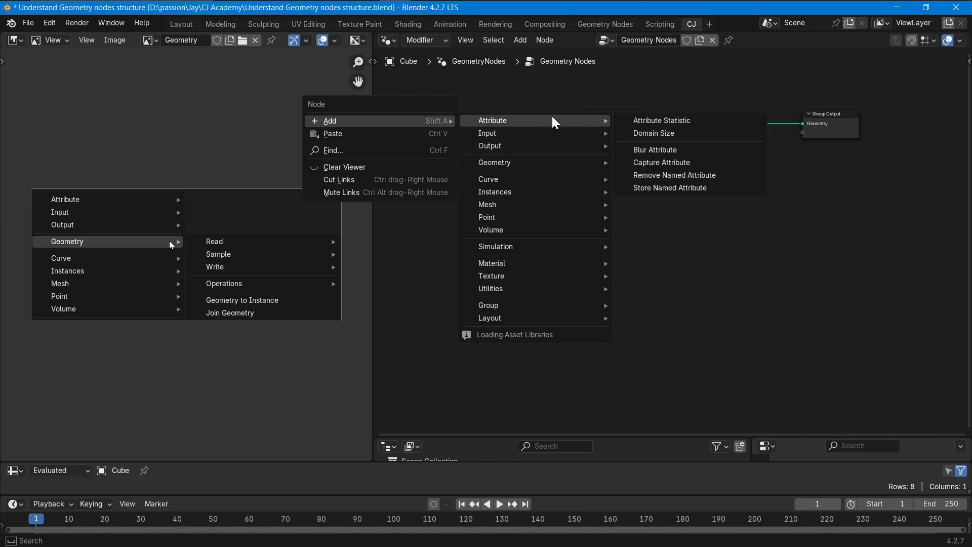
mouse_move(546, 166)
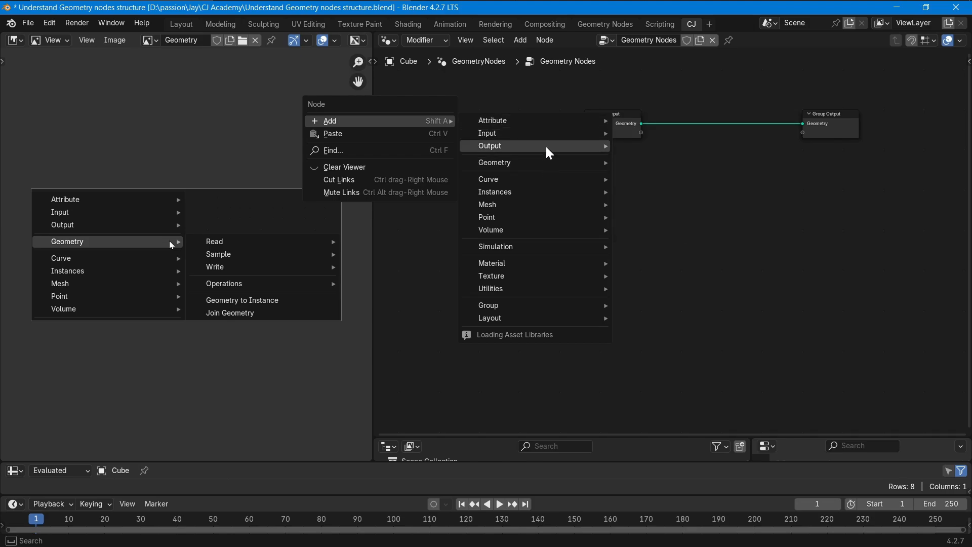
mouse_move(545, 146)
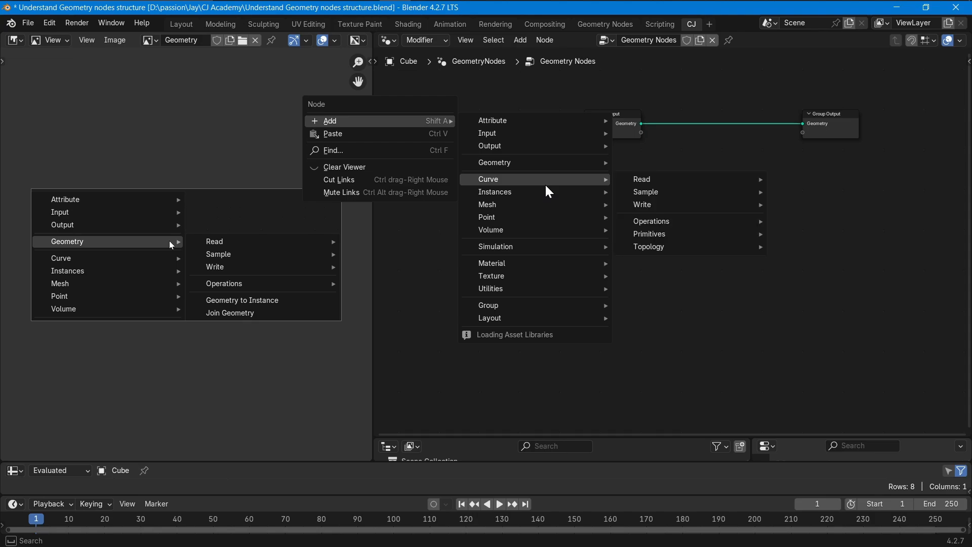
- Examine the remaining node categories, including Curve, Mesh, Utilities, Geometry and Hair, without adding a node
mouse_move(548, 211)
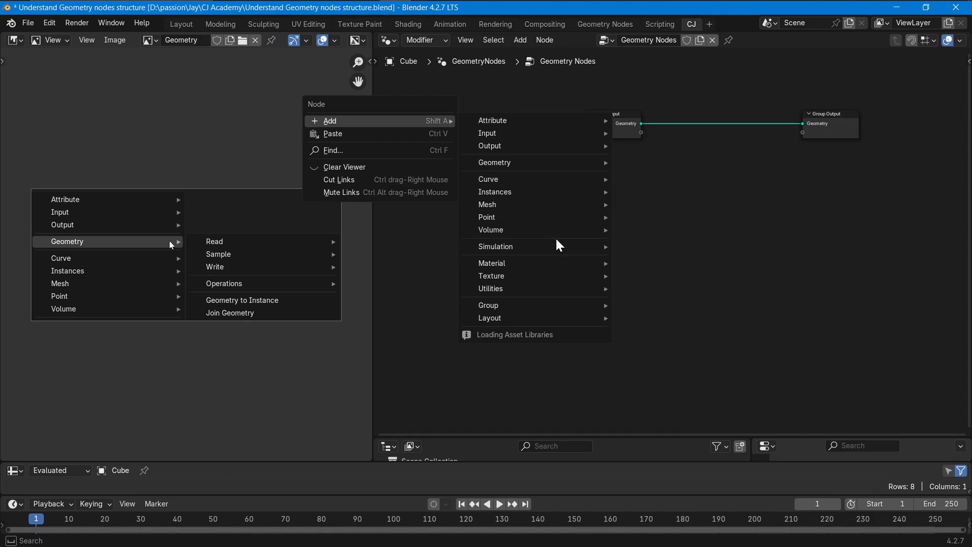
mouse_move(562, 276)
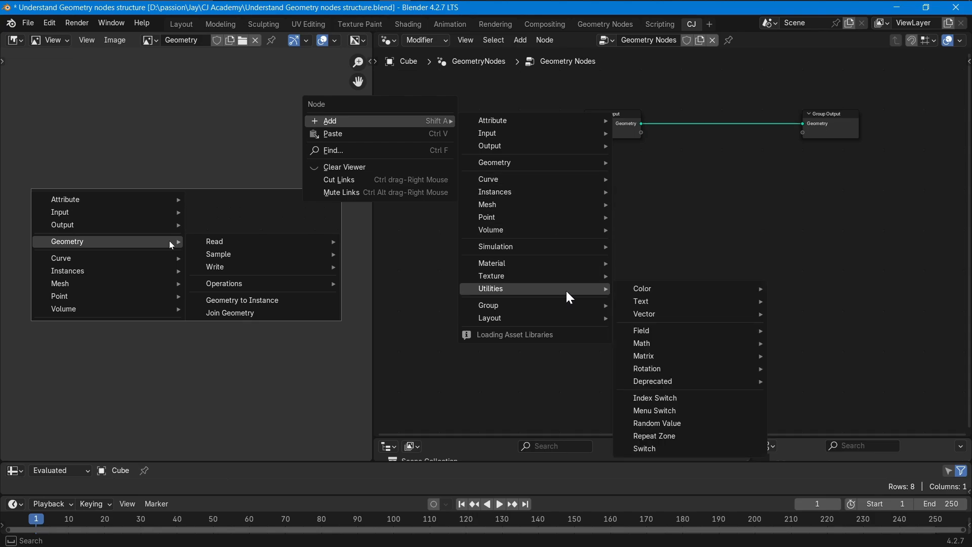
mouse_move(639, 292)
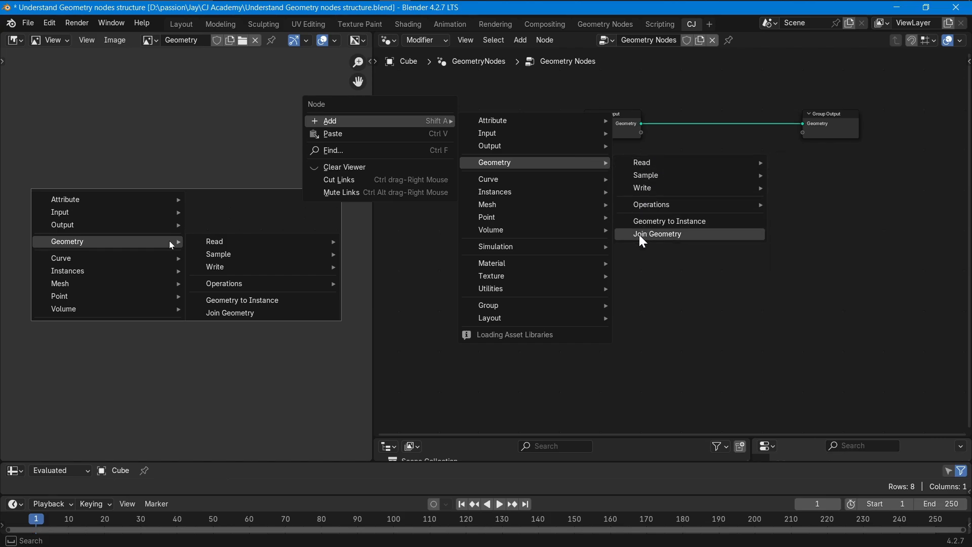
mouse_move(513, 182)
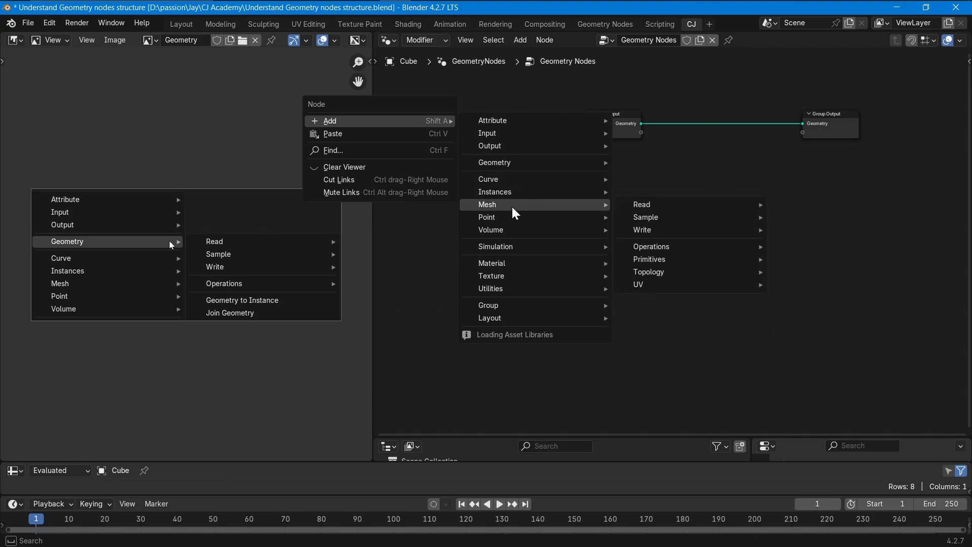
mouse_move(621, 228)
mouse_move(515, 230)
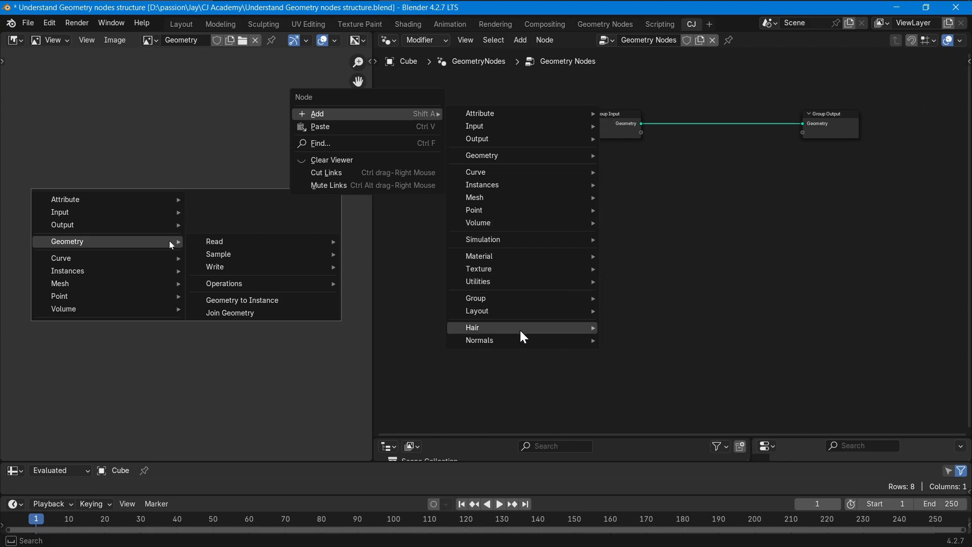
mouse_move(521, 329)
mouse_move(636, 392)
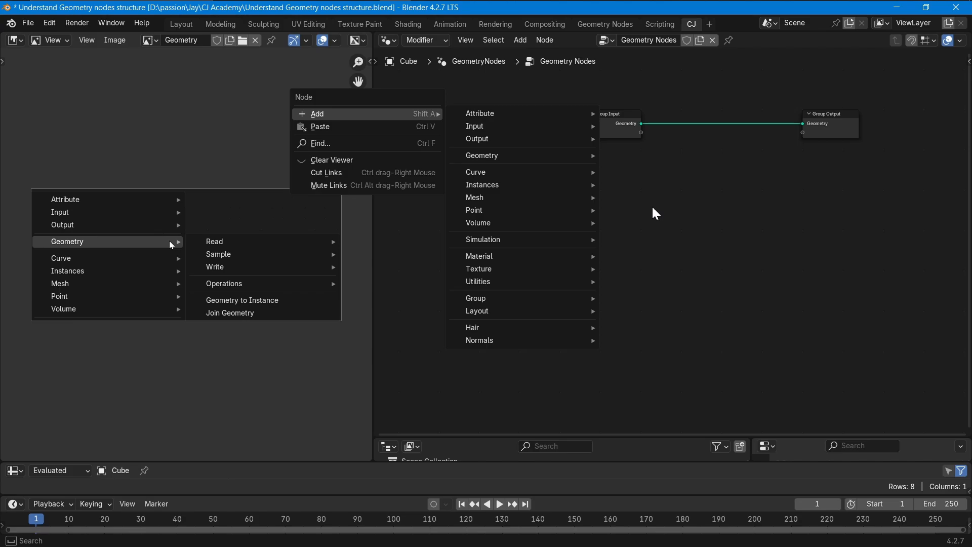
key("Escape")
key("Escape")
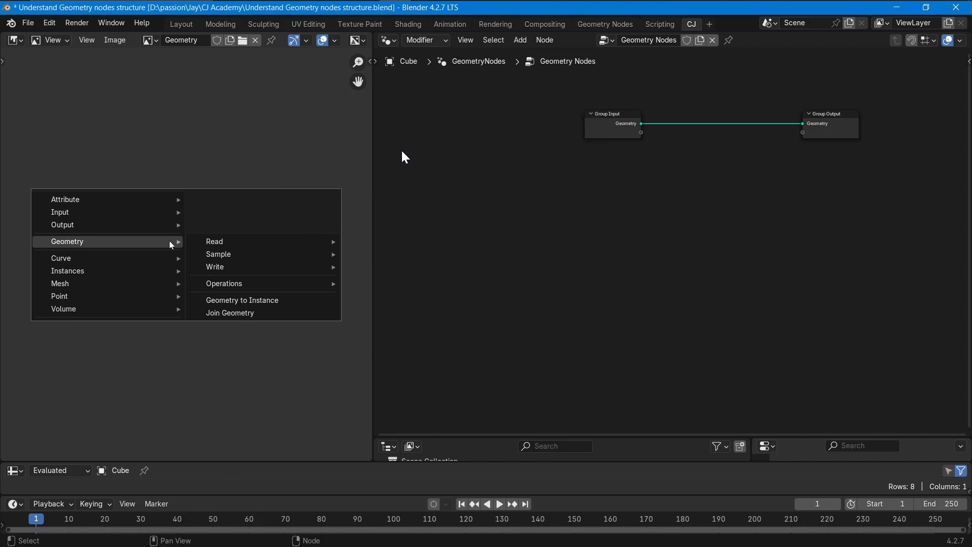
- Examine the Read, Sample, Write and Operations groups within the Geometry node category
right_click(429, 134)
mouse_move(428, 133)
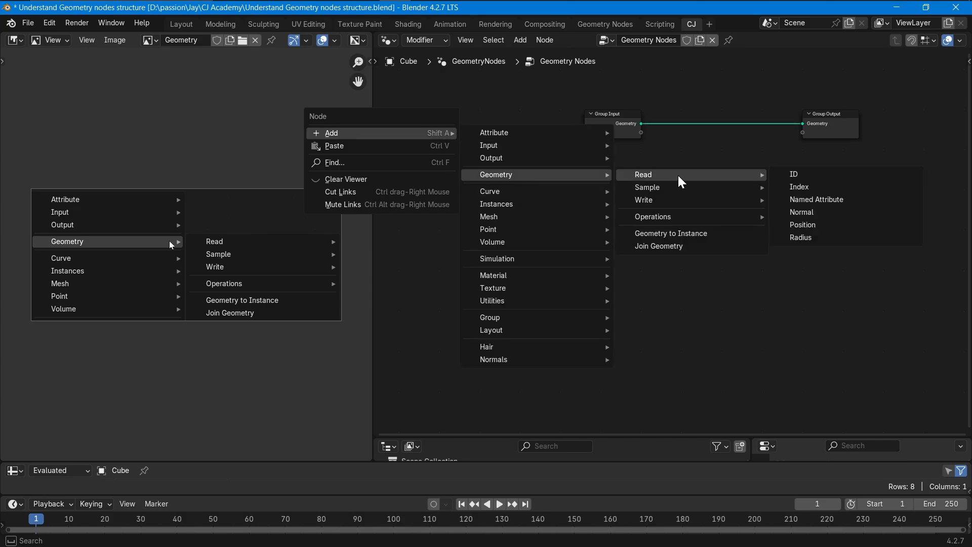
mouse_move(655, 190)
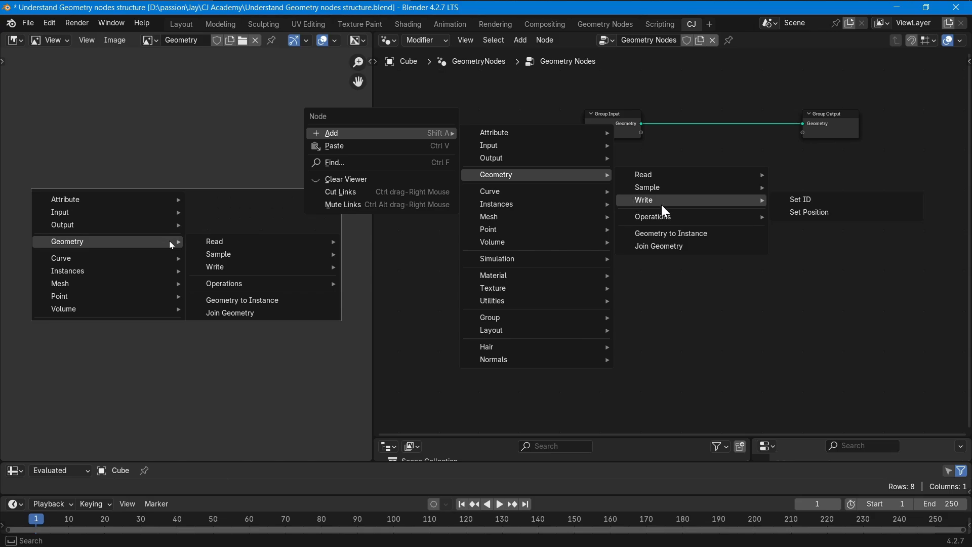
mouse_move(648, 220)
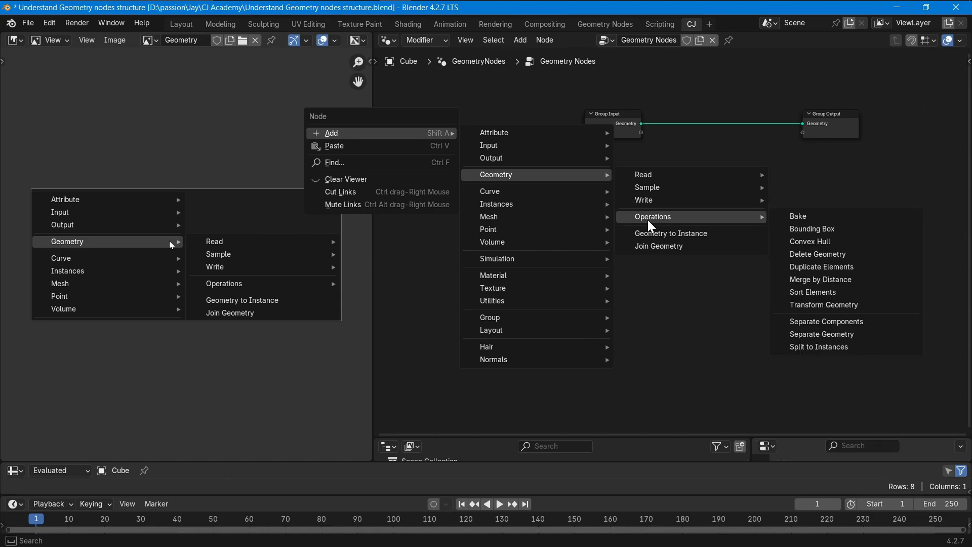
mouse_move(687, 178)
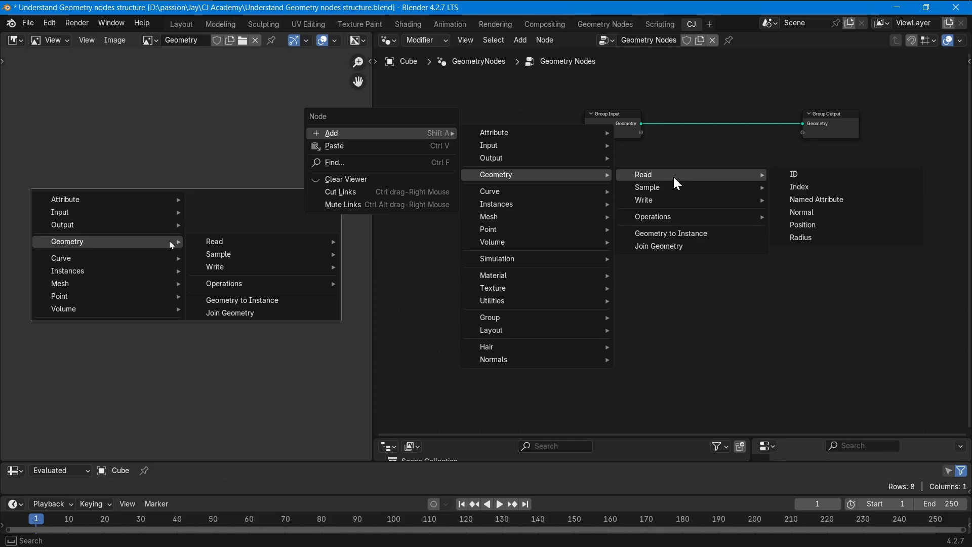
mouse_move(668, 195)
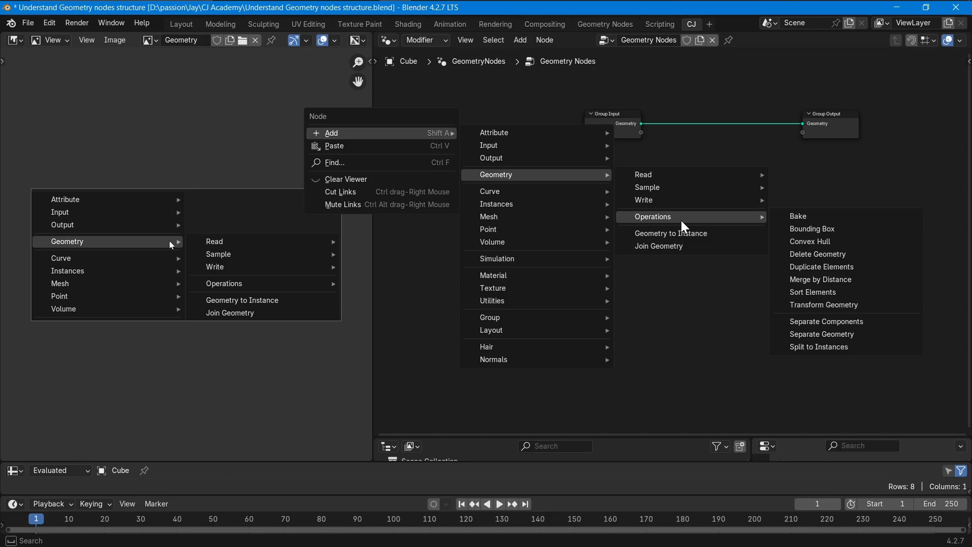
mouse_move(699, 181)
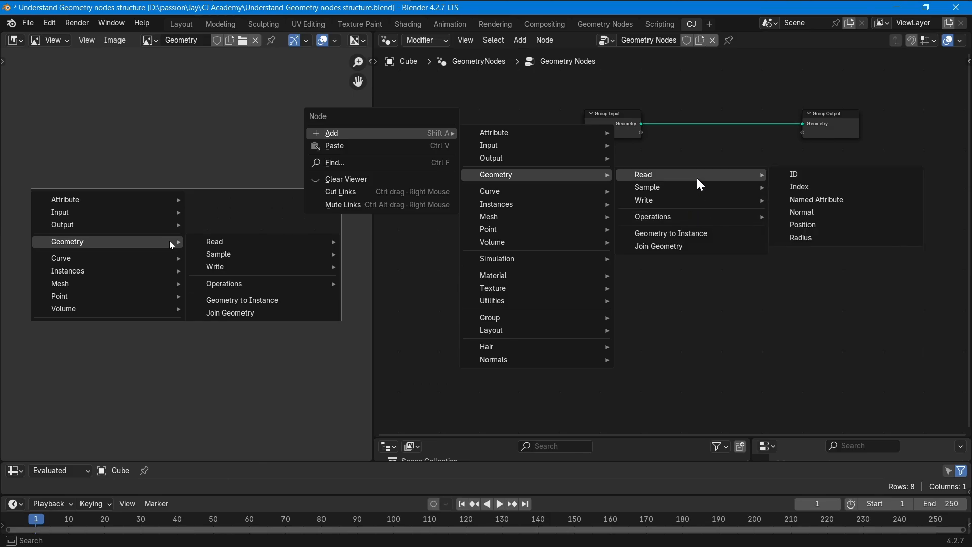
- Search the addable nodes for "smoo" and look through the matches to see which category each node belongs to
right_click(425, 251)
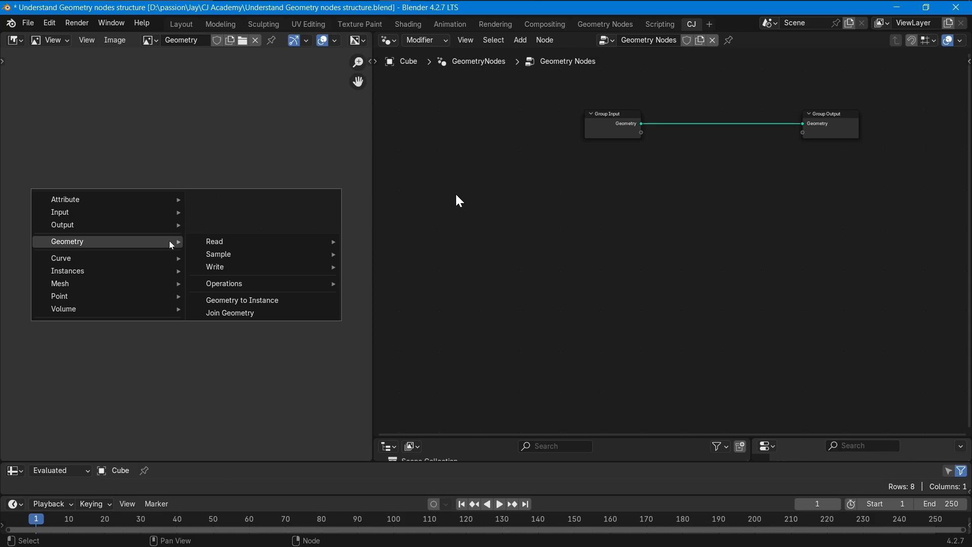
key("shift+a")
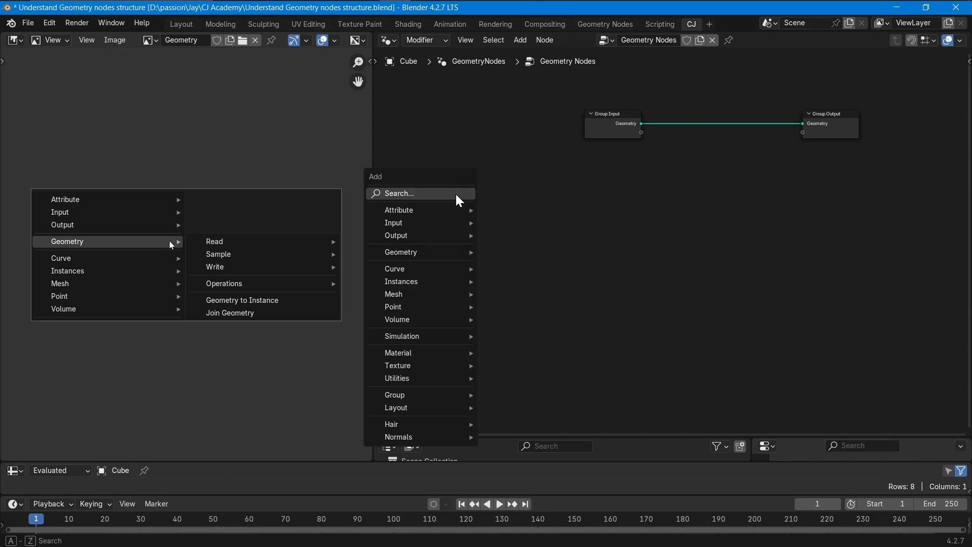
type("smoo")
key("Down")
key("Down")
key("Down")
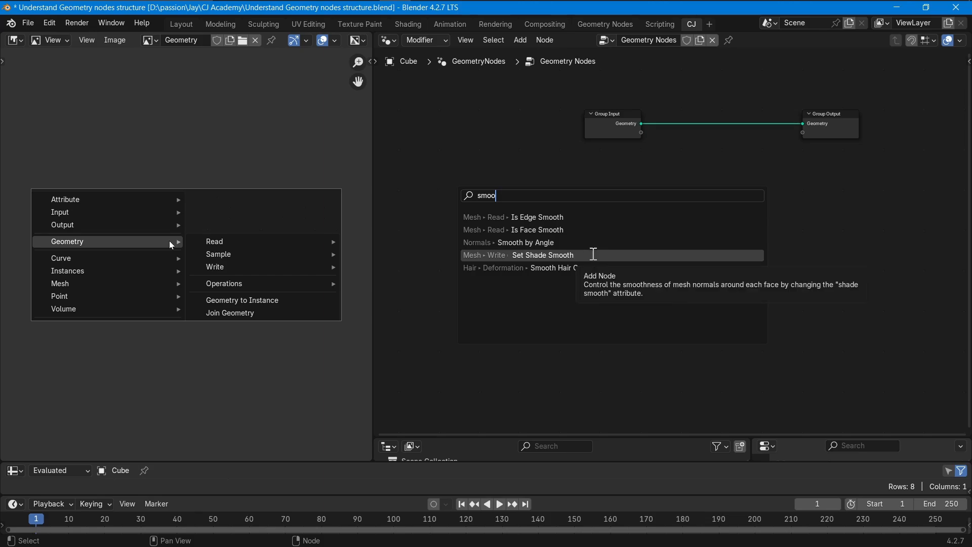
- Examine the Sample, Write, Operations and Primitives groups within the Curve node category without adding a node
right_click(435, 165)
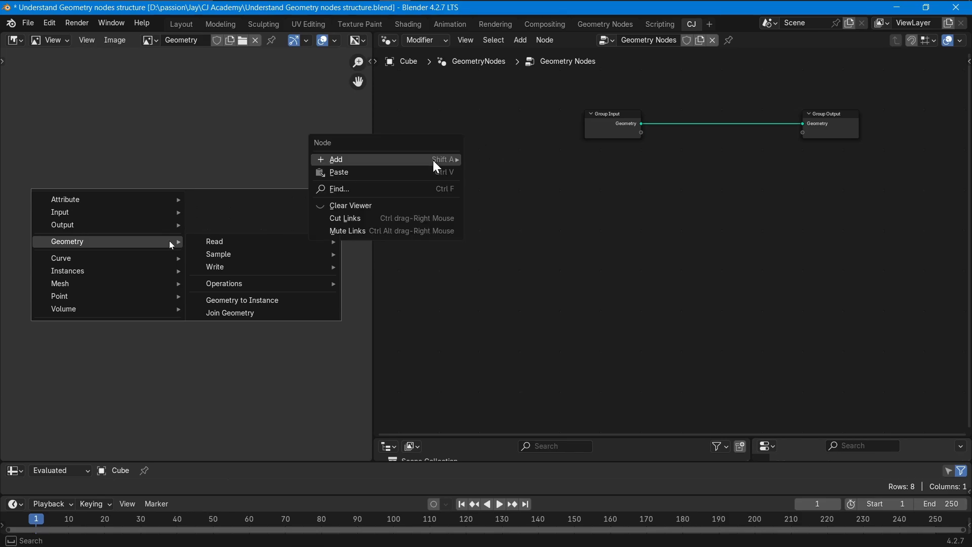
mouse_move(436, 167)
mouse_move(547, 208)
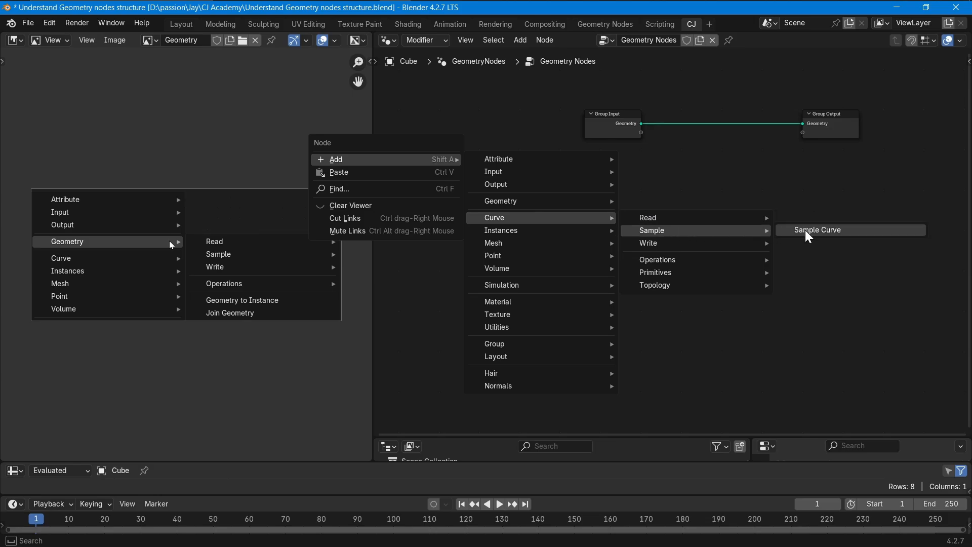
mouse_move(664, 245)
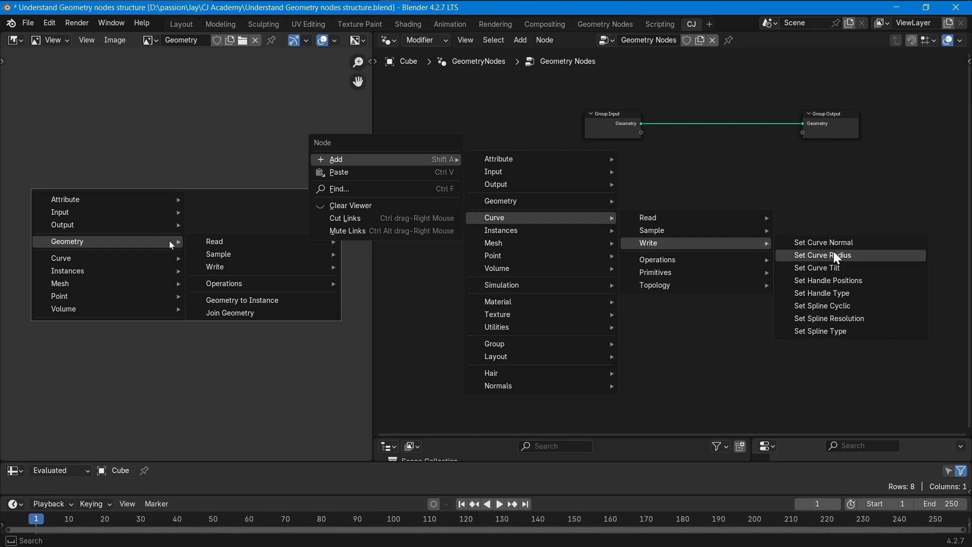
mouse_move(682, 267)
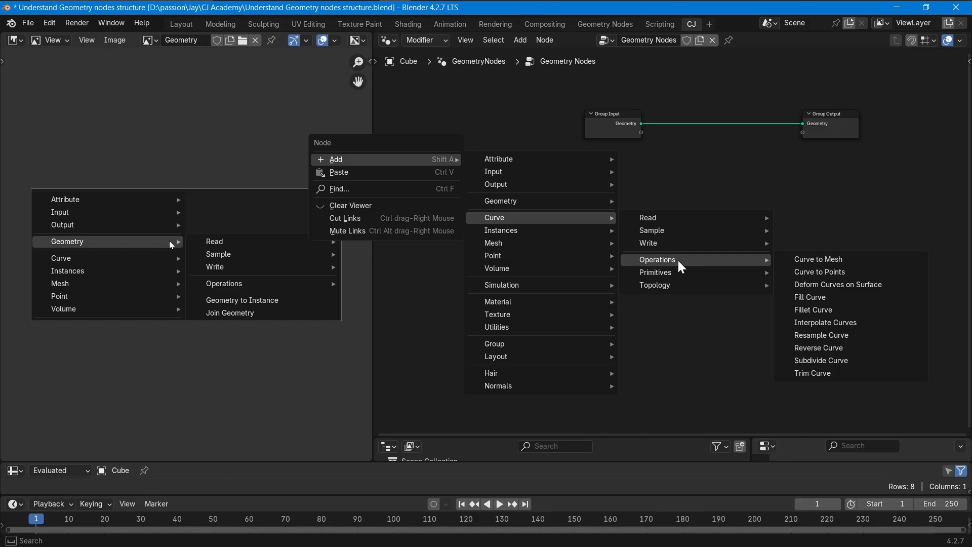
mouse_move(663, 281)
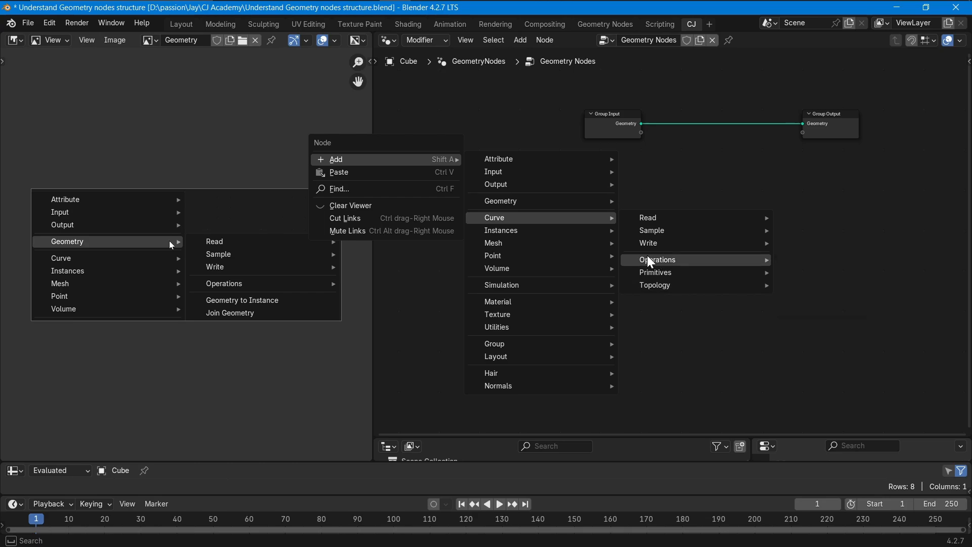
mouse_move(561, 237)
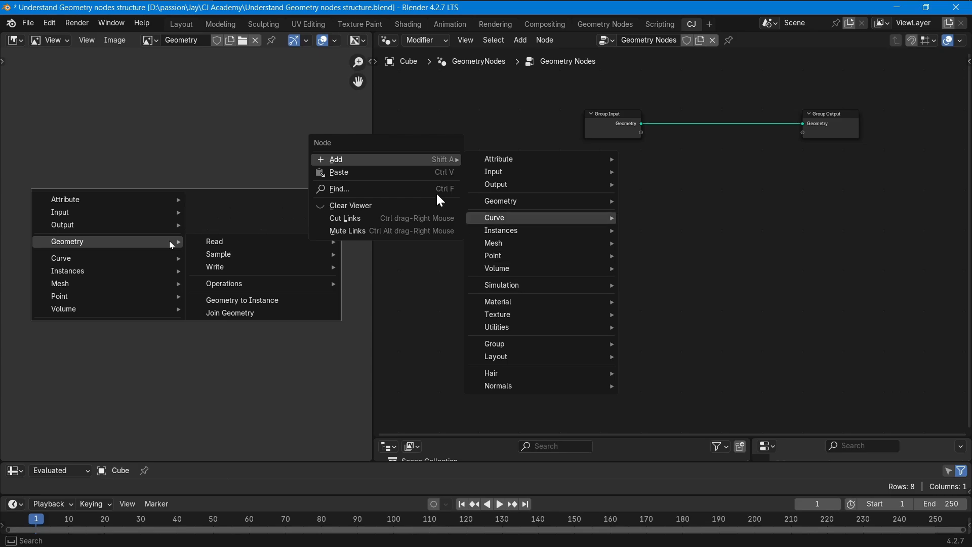
- Compare the Curve and Mesh images in the image editor, leaving the Mesh image displayed
left_click(152, 41)
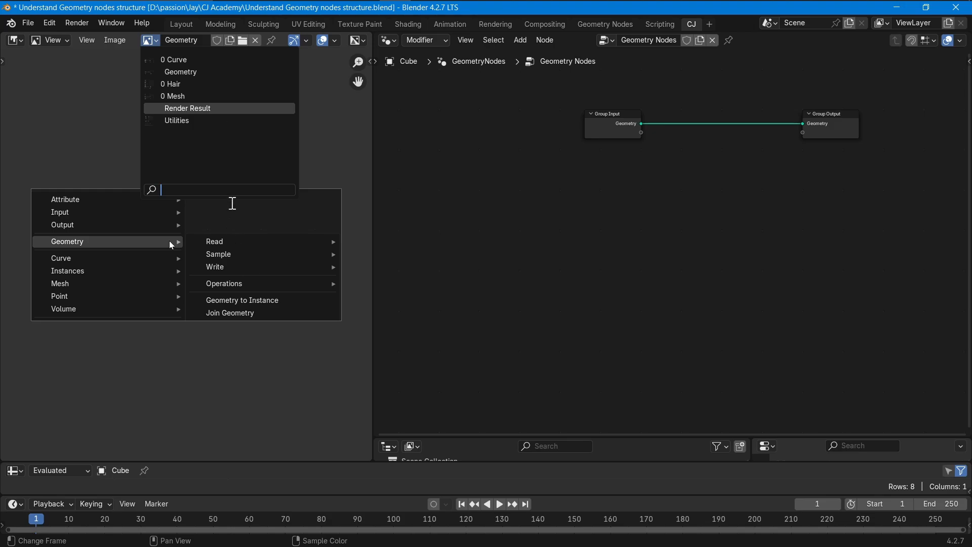
left_click(175, 60)
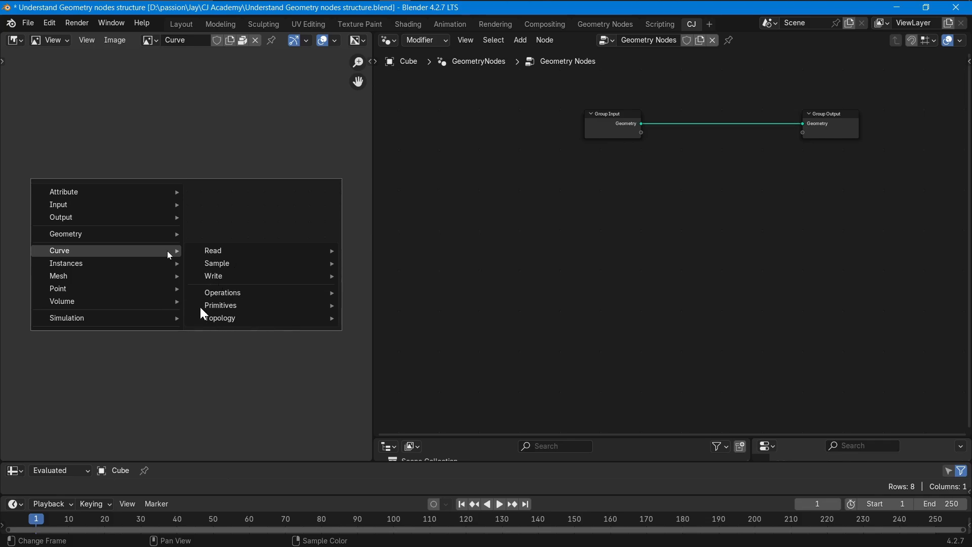
left_click(150, 40)
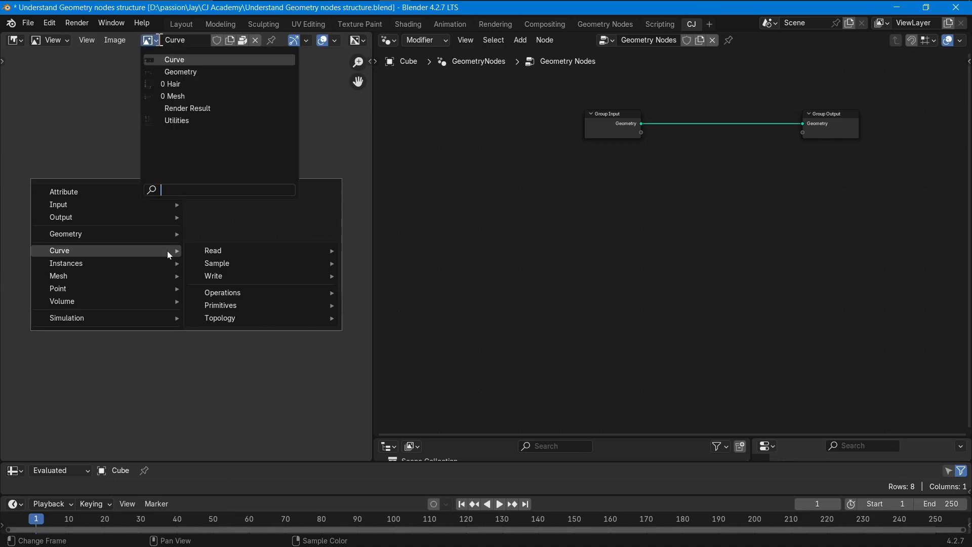
left_click(166, 97)
left_click(155, 40)
left_click(165, 60)
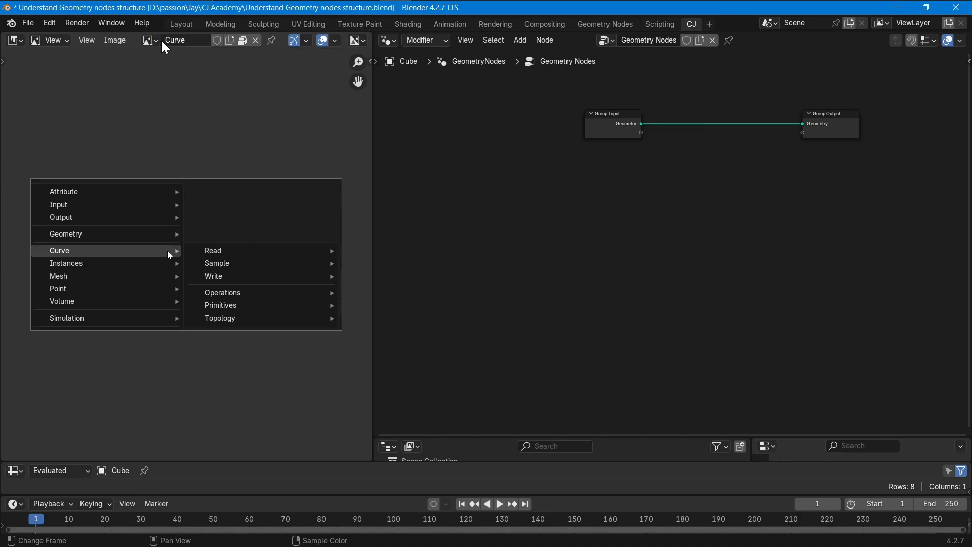
left_click(150, 40)
left_click(166, 95)
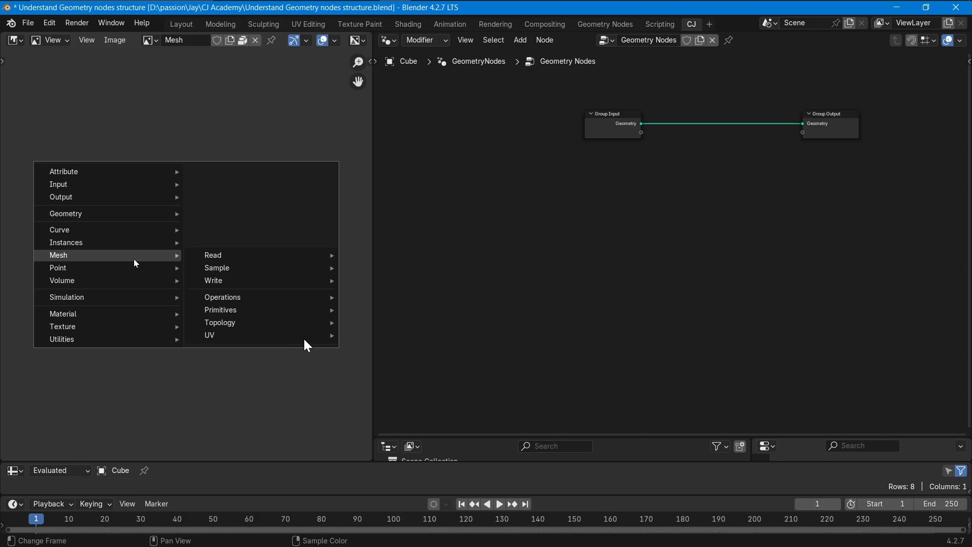
- Examine the Mesh category's groups, including UV, and the Volume, Curve, Simulation, Texture and Layout node categories
right_click(387, 168)
mouse_move(392, 165)
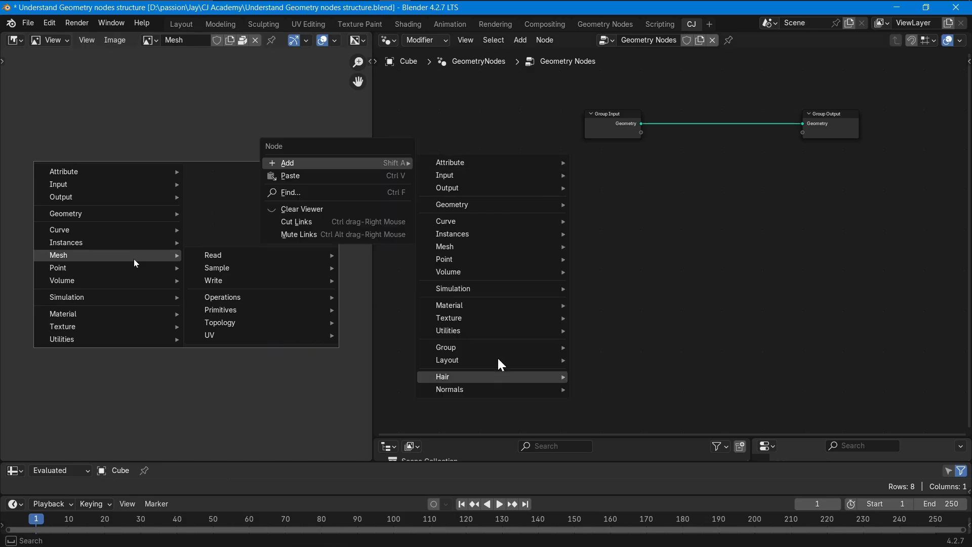
mouse_move(510, 251)
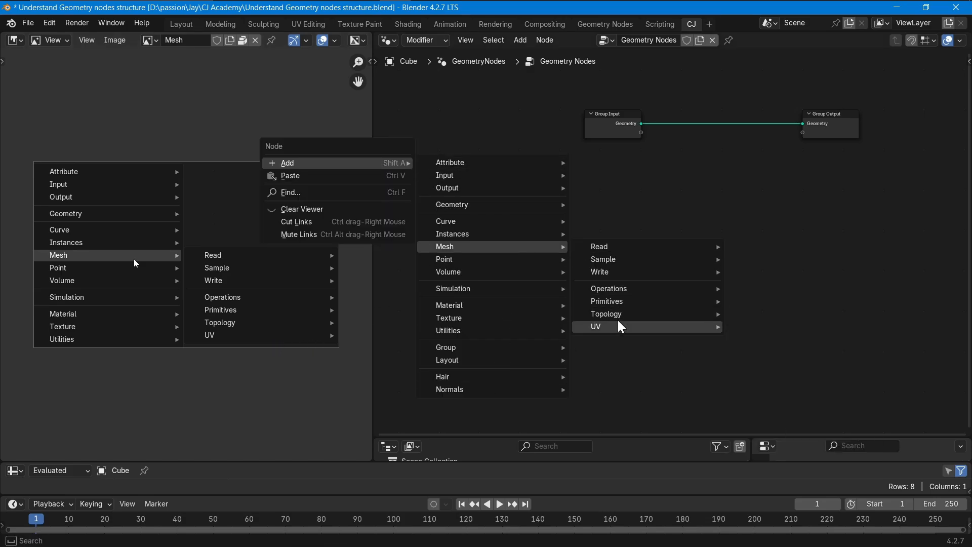
mouse_move(622, 327)
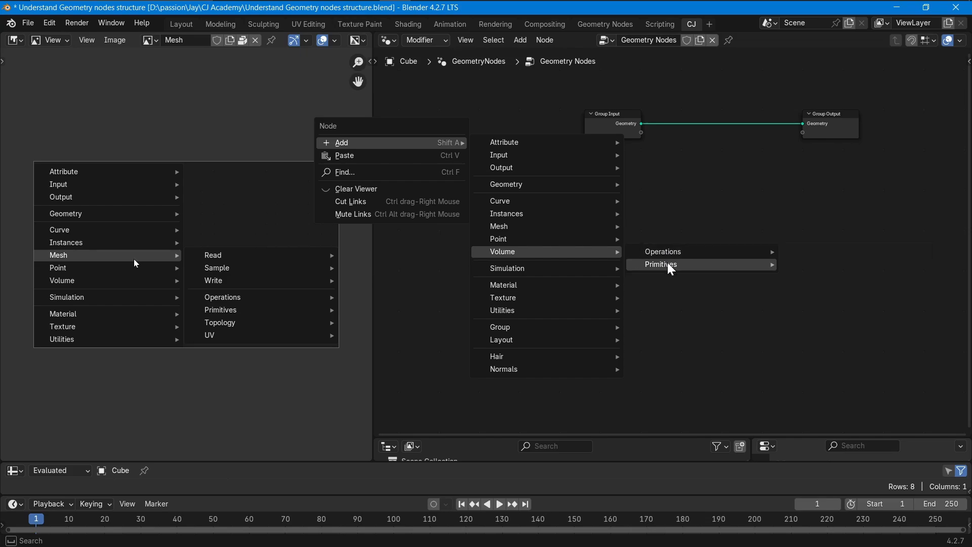
mouse_move(548, 210)
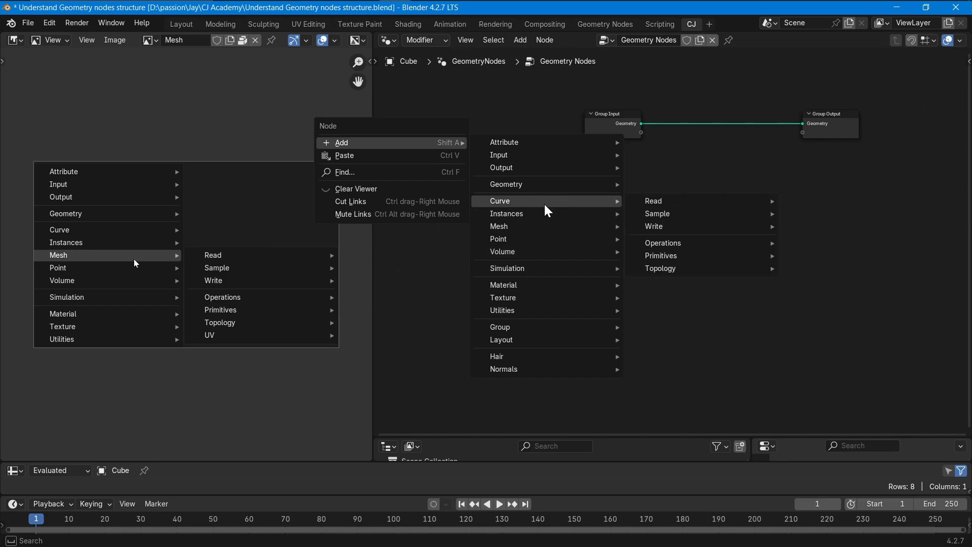
mouse_move(597, 279)
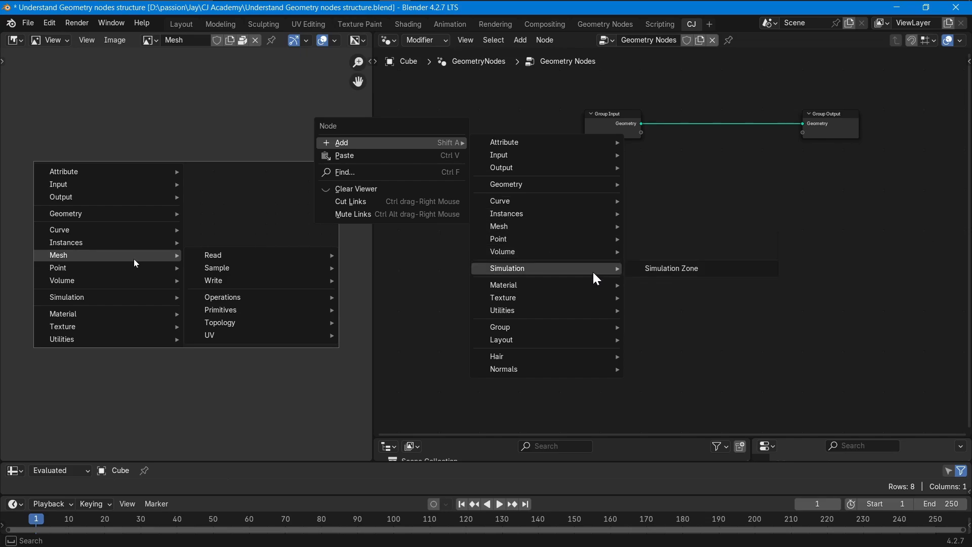
mouse_move(536, 294)
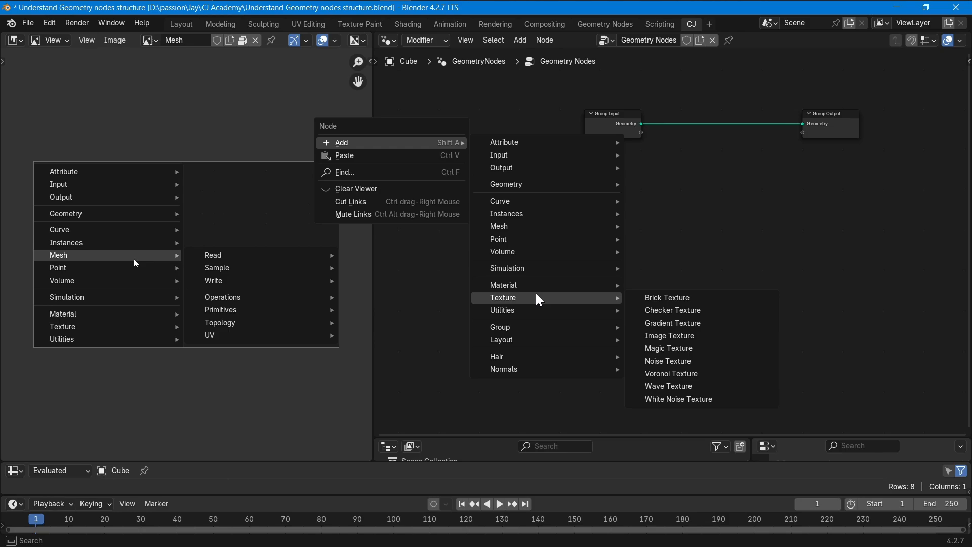
mouse_move(532, 322)
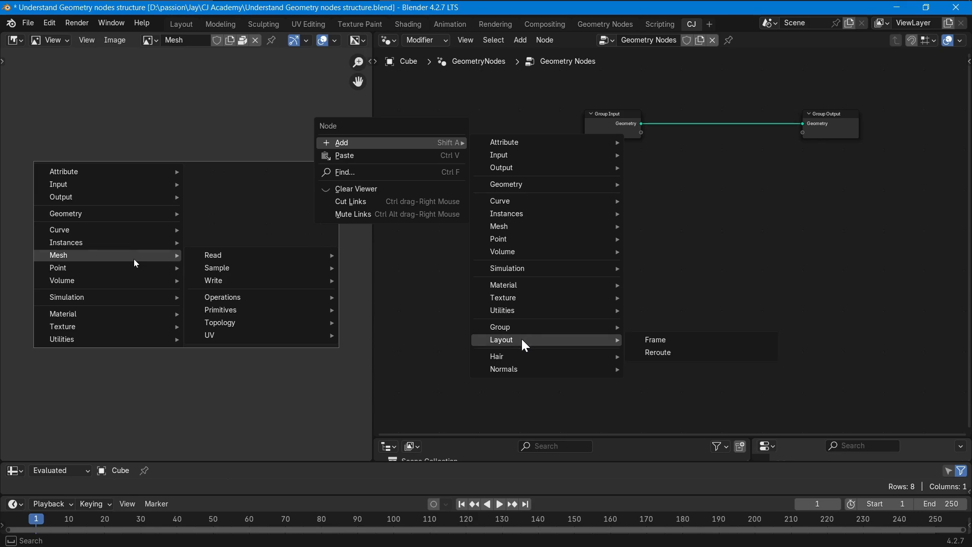
- Examine the groups within the Hair node category, including Deformation, Generation, Utility and Write
mouse_move(499, 362)
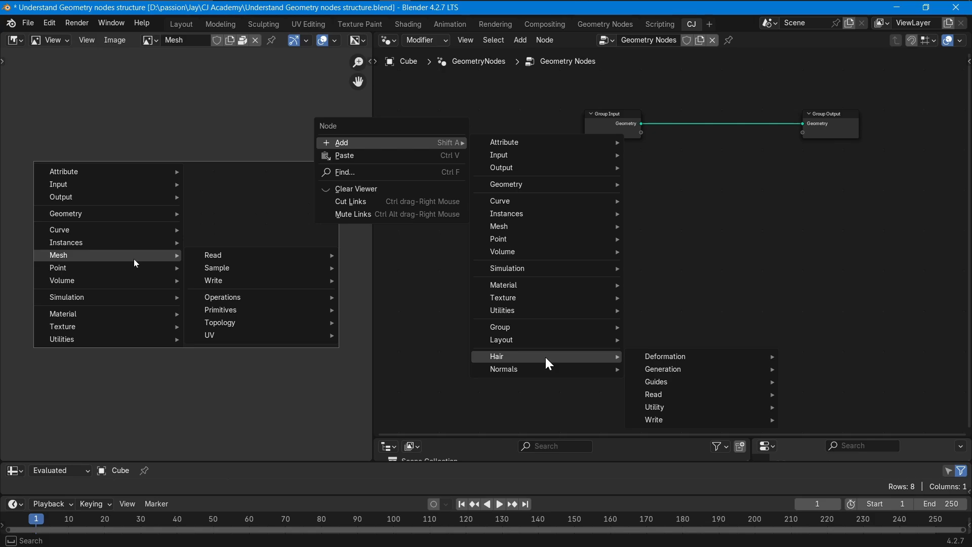
mouse_move(661, 427)
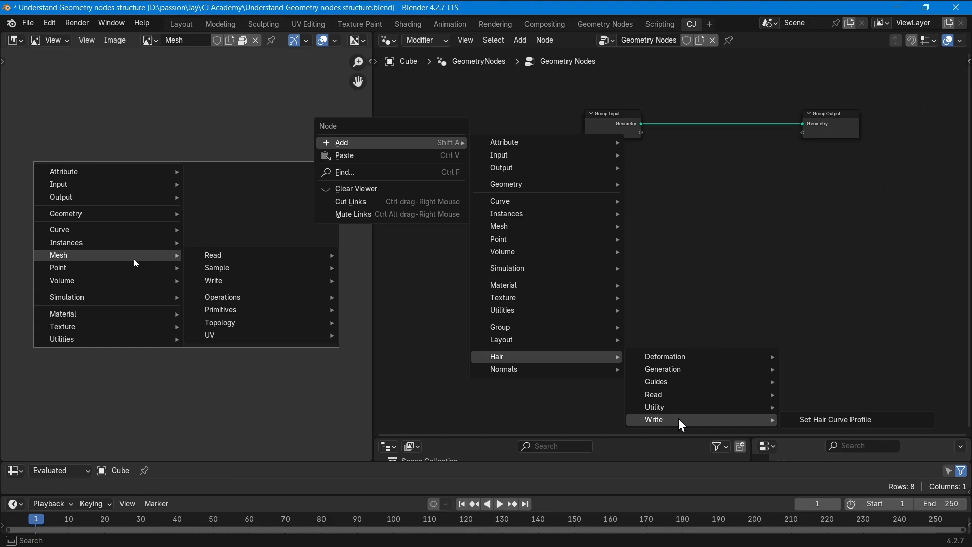
mouse_move(711, 360)
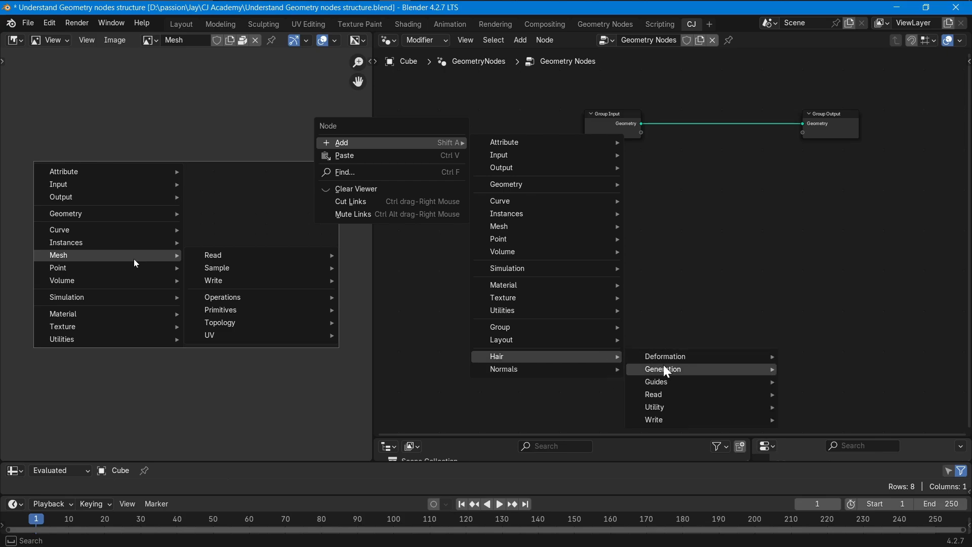
mouse_move(677, 414)
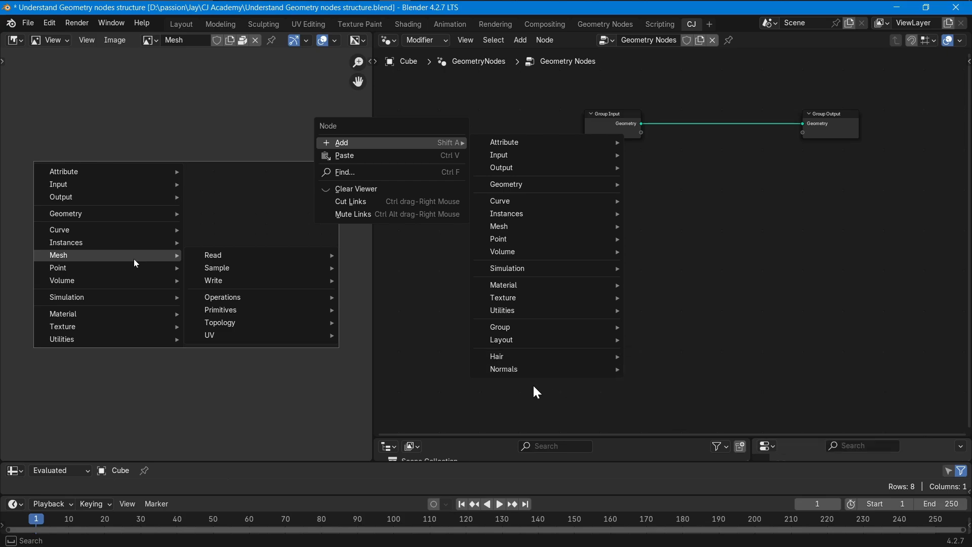
- Examine the groups within the Utilities node category, including Color, Vector, Field, Math, Deprecated and Matrix
right_click(391, 112)
mouse_move(405, 112)
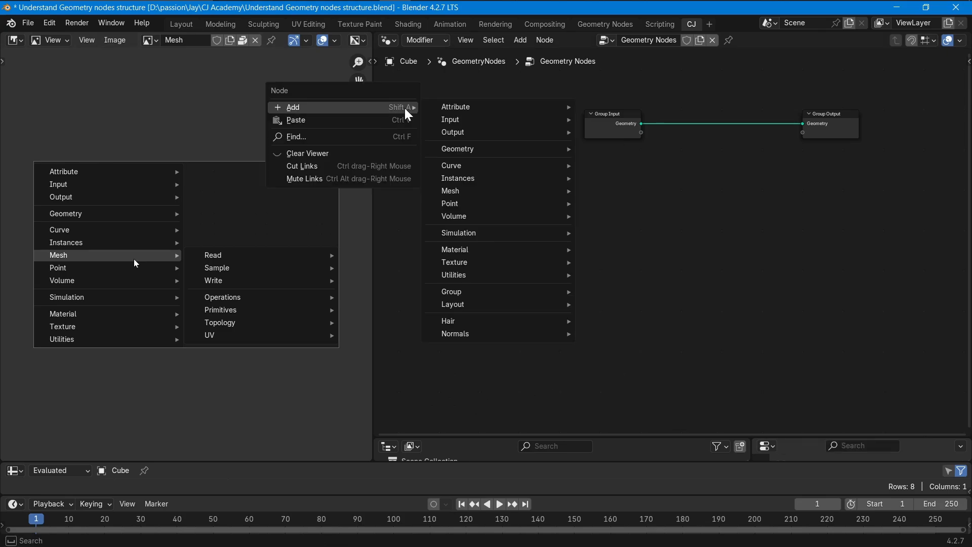
mouse_move(516, 282)
mouse_move(653, 286)
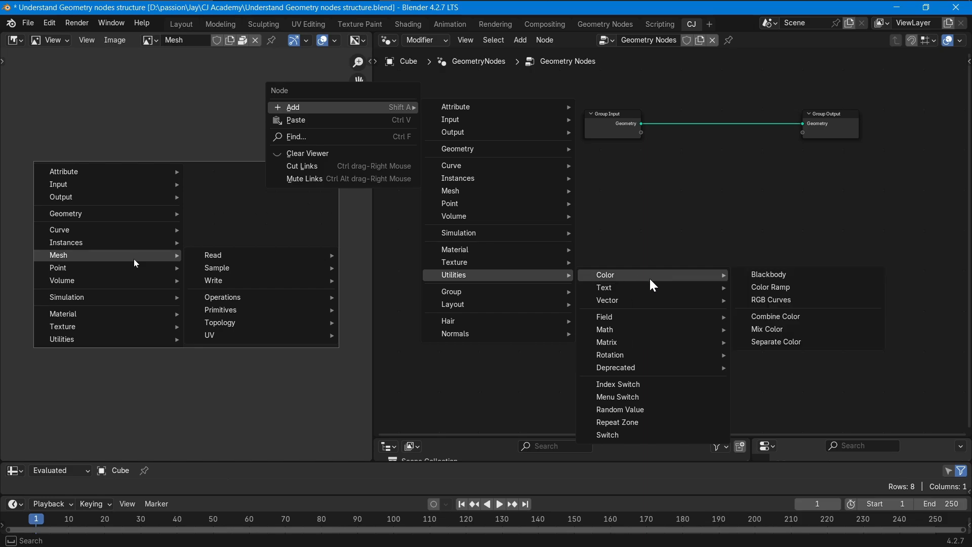
mouse_move(644, 303)
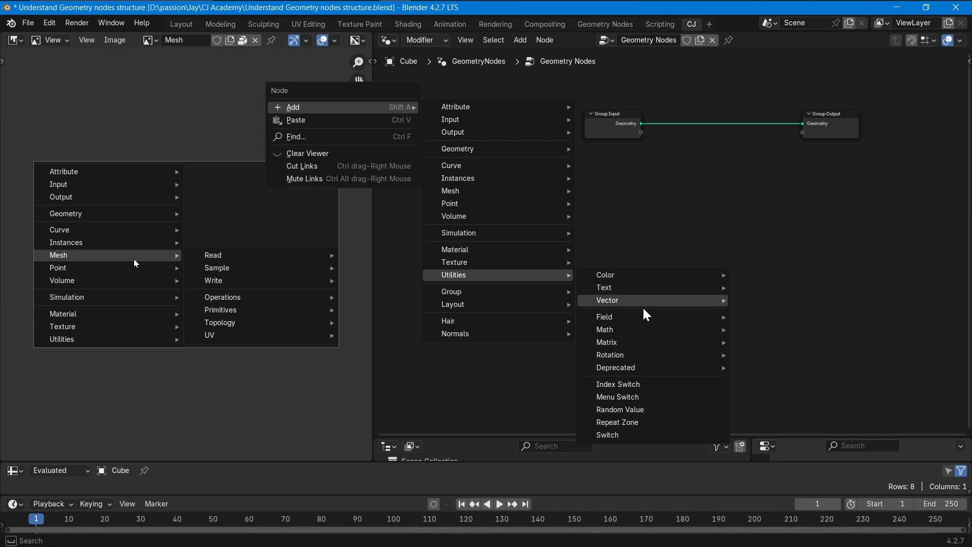
mouse_move(639, 335)
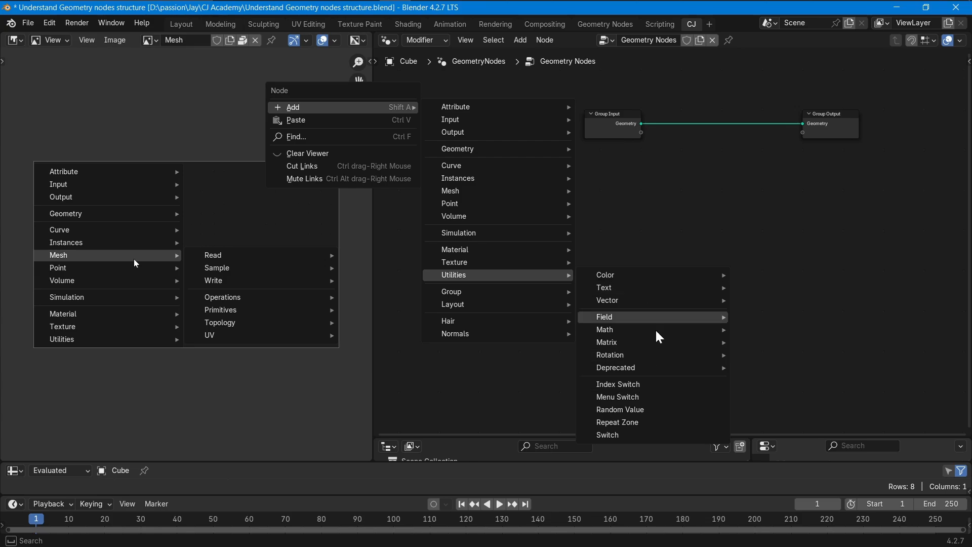
mouse_move(658, 373)
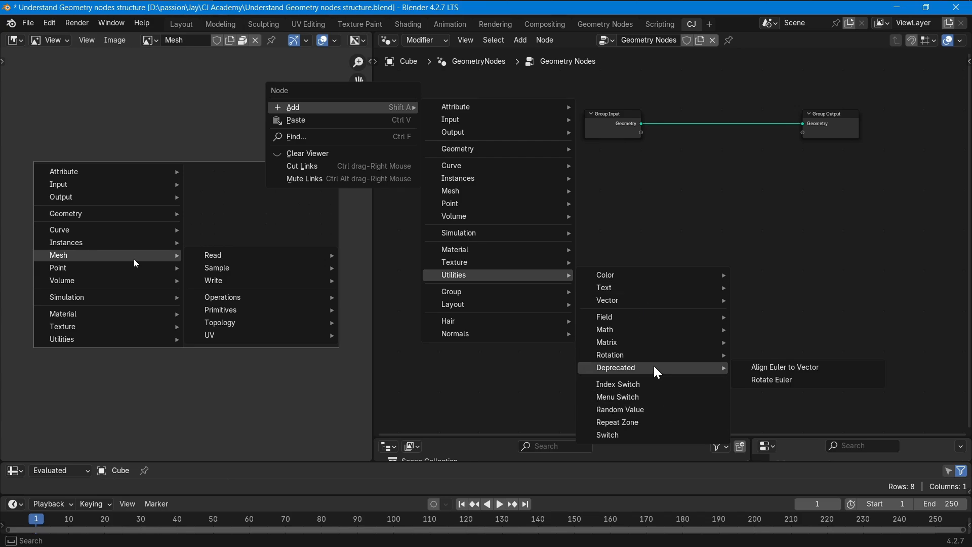
mouse_move(666, 343)
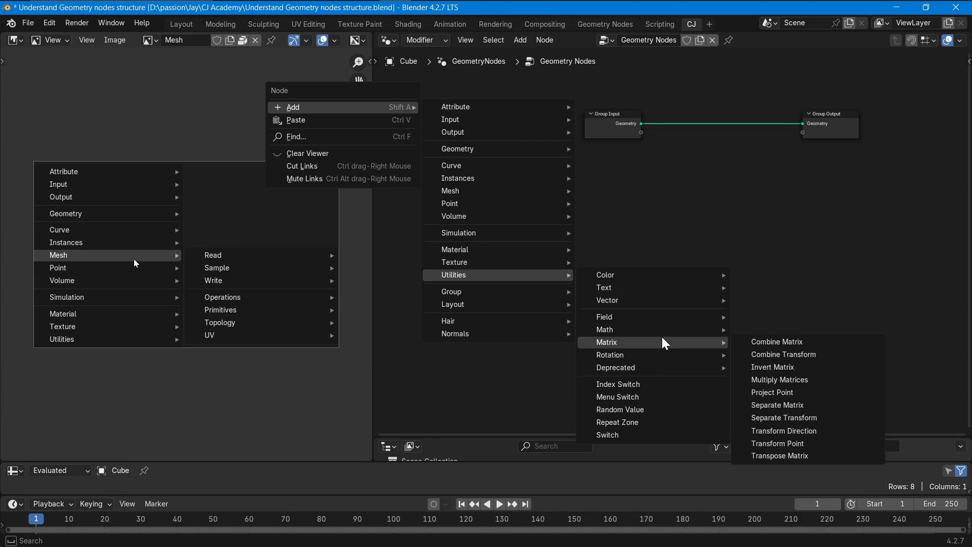